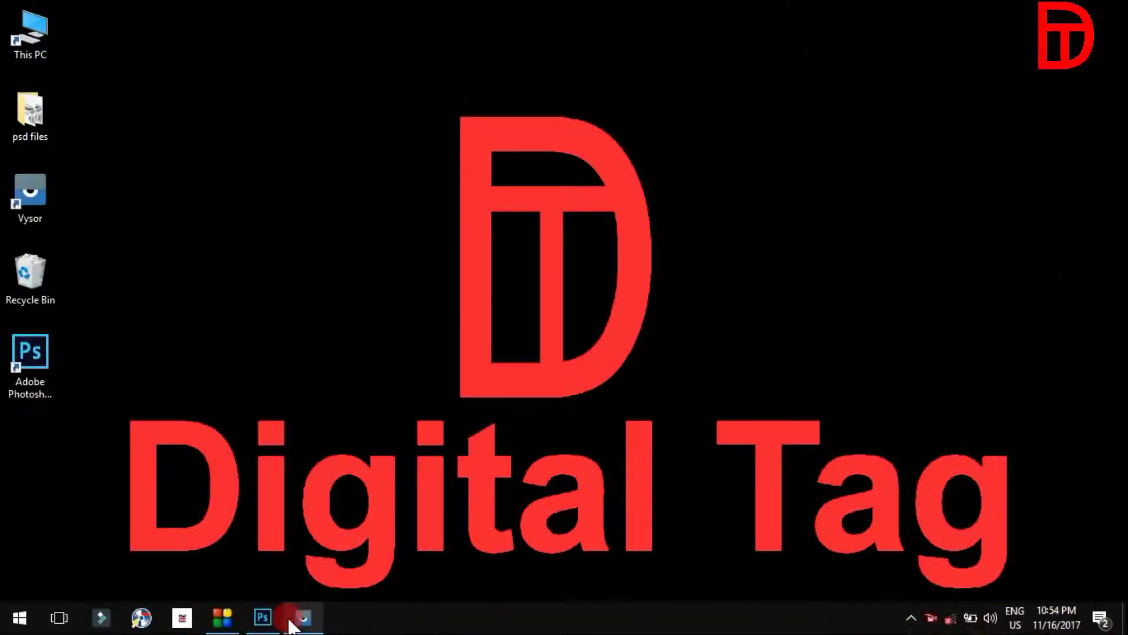
- Bring the tulip photo back on screen and browse the lasso selection variants
{"action": "left_click", "coordinate": [270, 616]}
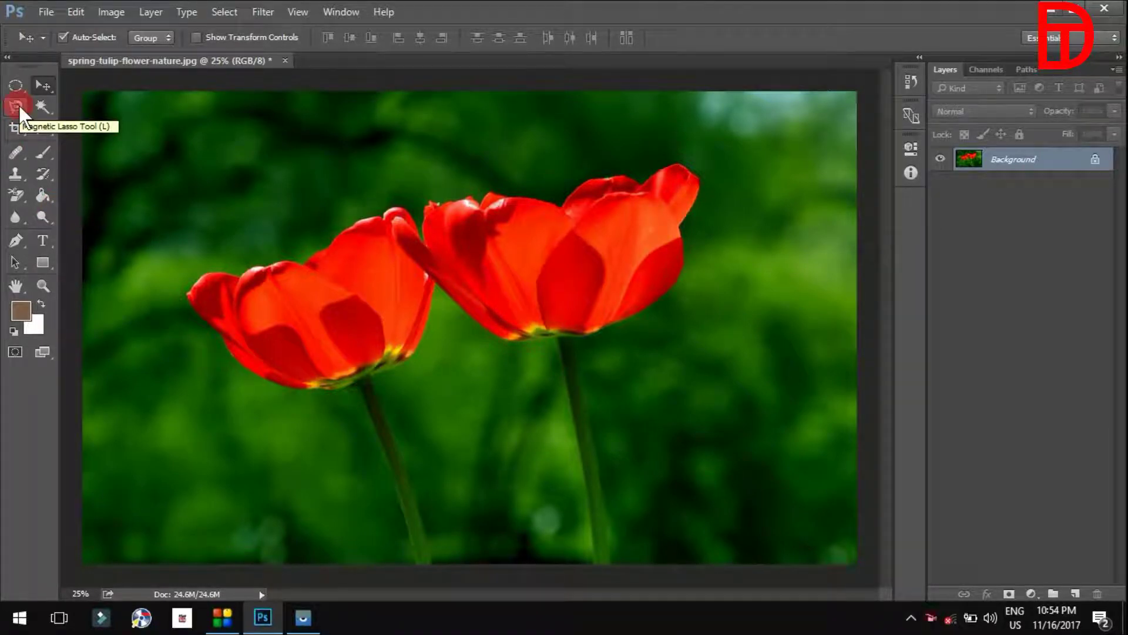
{"action": "left_click_drag", "start_coordinate": [19, 106], "coordinate": [88, 112]}
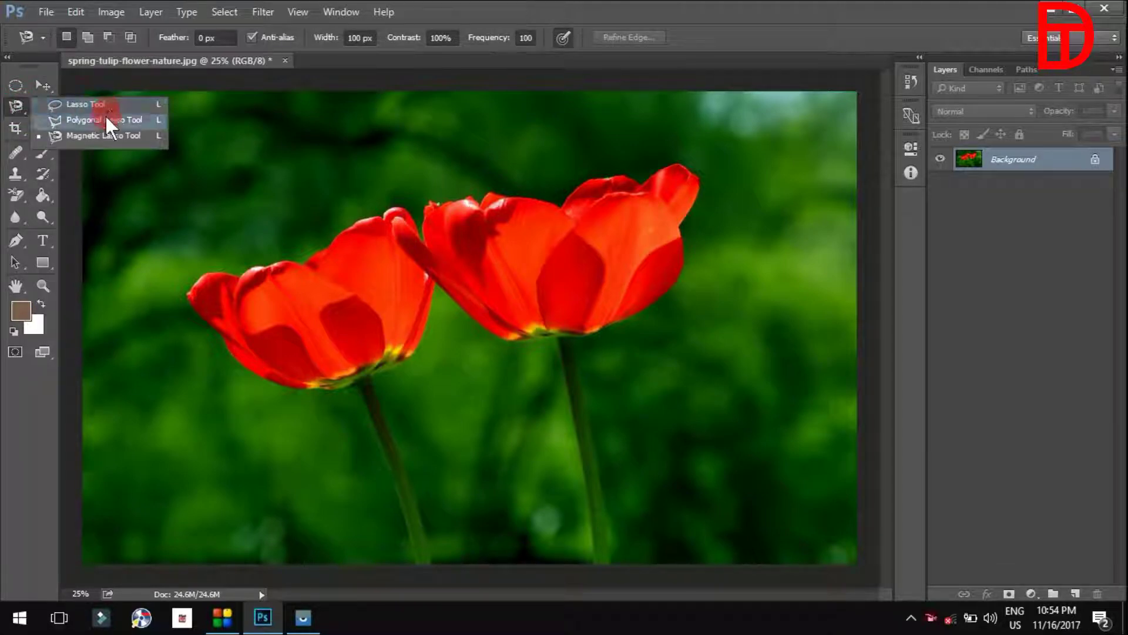
{"action": "mouse_move", "coordinate": [88, 111]}
{"action": "left_mouse_down"}
{"action": "mouse_move", "coordinate": [124, 135]}
{"action": "mouse_move", "coordinate": [90, 104]}
{"action": "mouse_move", "coordinate": [112, 124]}
{"action": "mouse_move", "coordinate": [150, 45]}
{"action": "mouse_move", "coordinate": [77, 44]}
{"action": "left_mouse_up"}
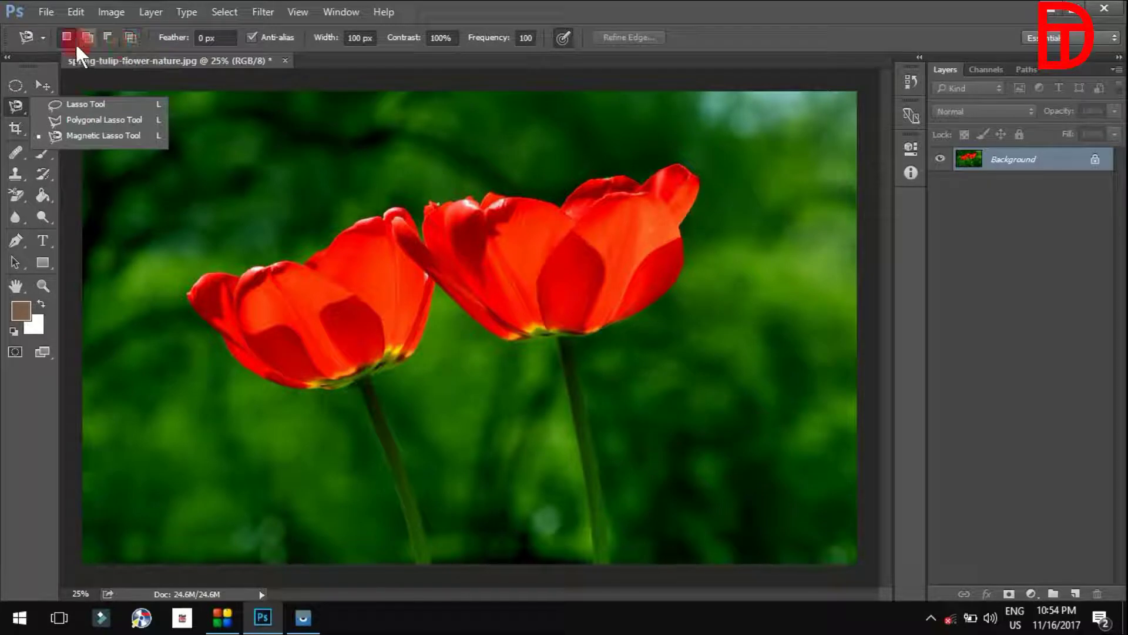
{"action": "left_click_drag", "start_coordinate": [16, 83], "coordinate": [42, 40]}
{"action": "left_click", "coordinate": [22, 80]}
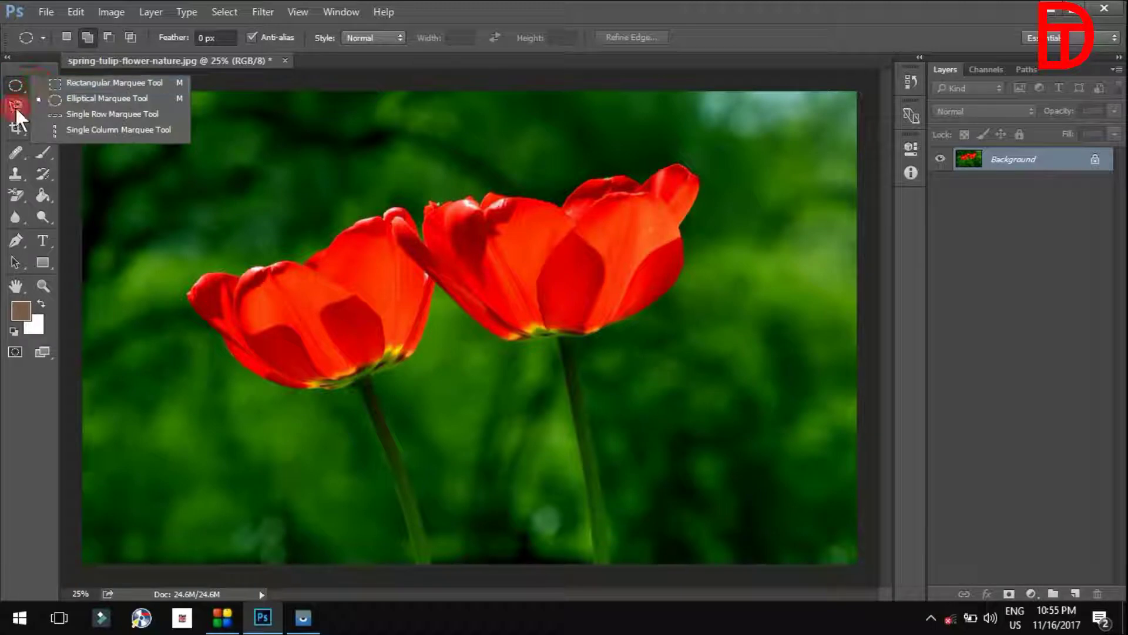
{"action": "left_click", "coordinate": [15, 106]}
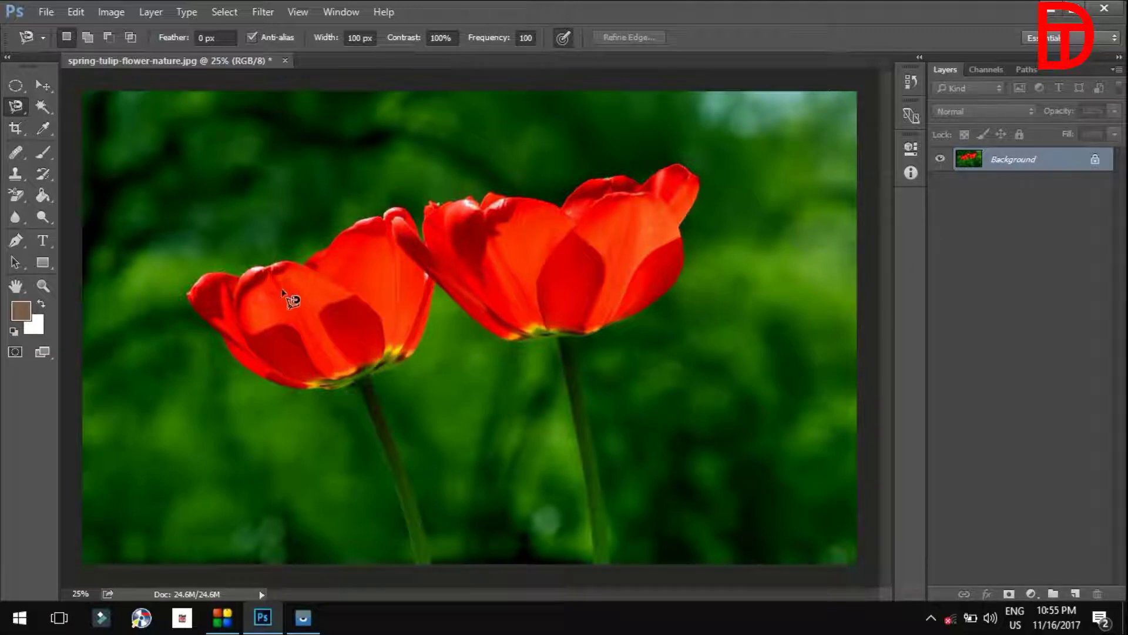
{"action": "left_click", "coordinate": [40, 107]}
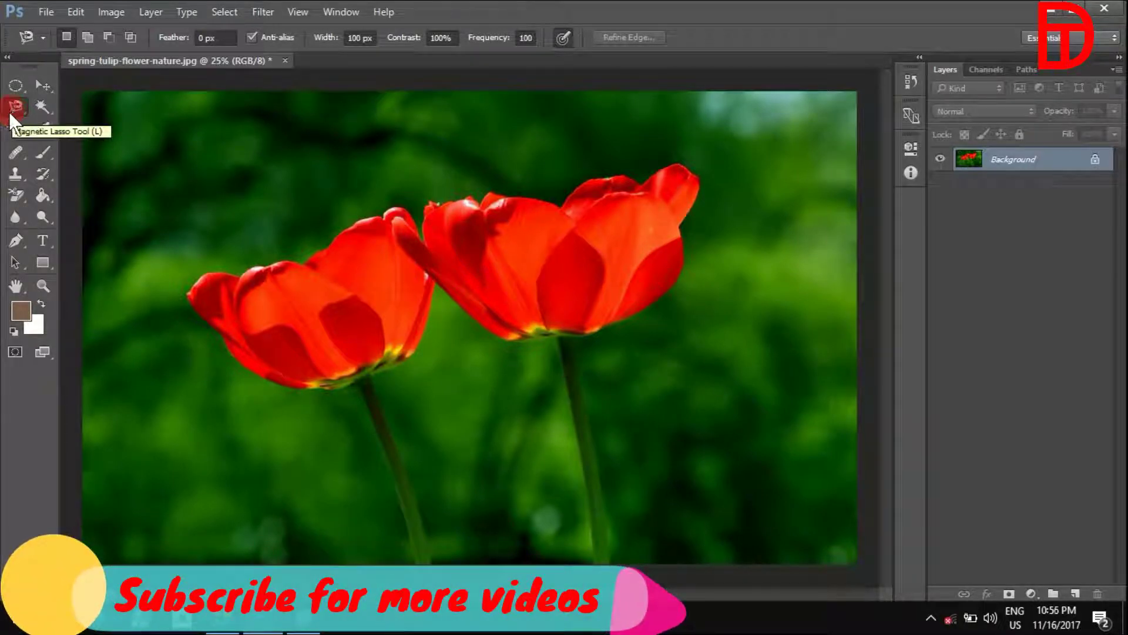
- Switch to the freehand Lasso, trace a trial loop around the left tulip, then deselect
{"action": "left_click_drag", "start_coordinate": [16, 111], "coordinate": [54, 104]}
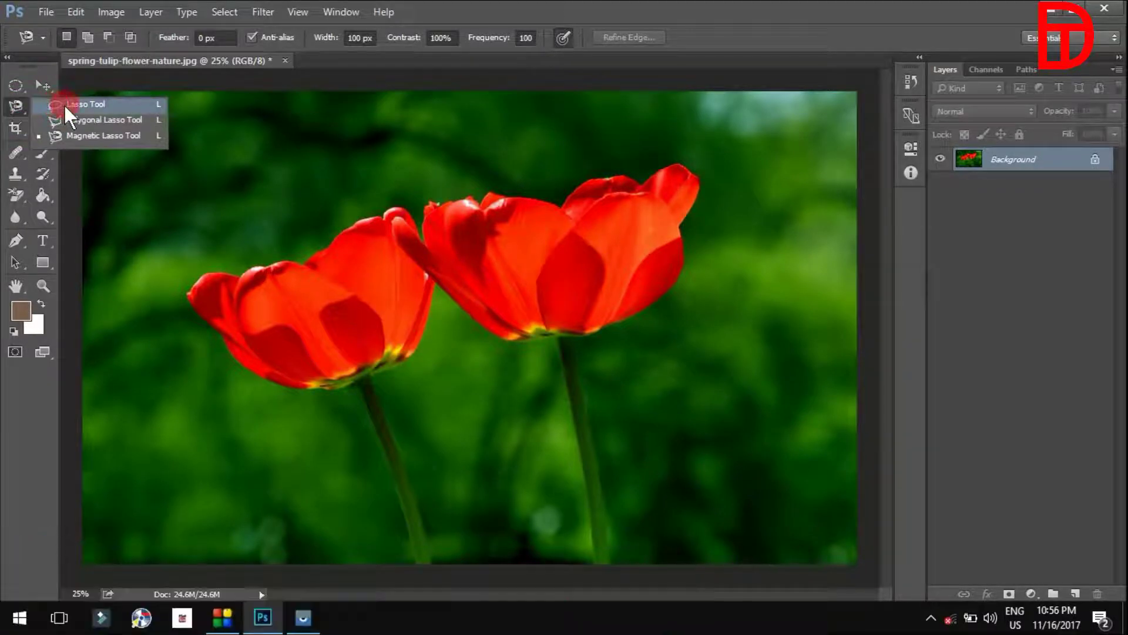
{"action": "left_click", "coordinate": [64, 103]}
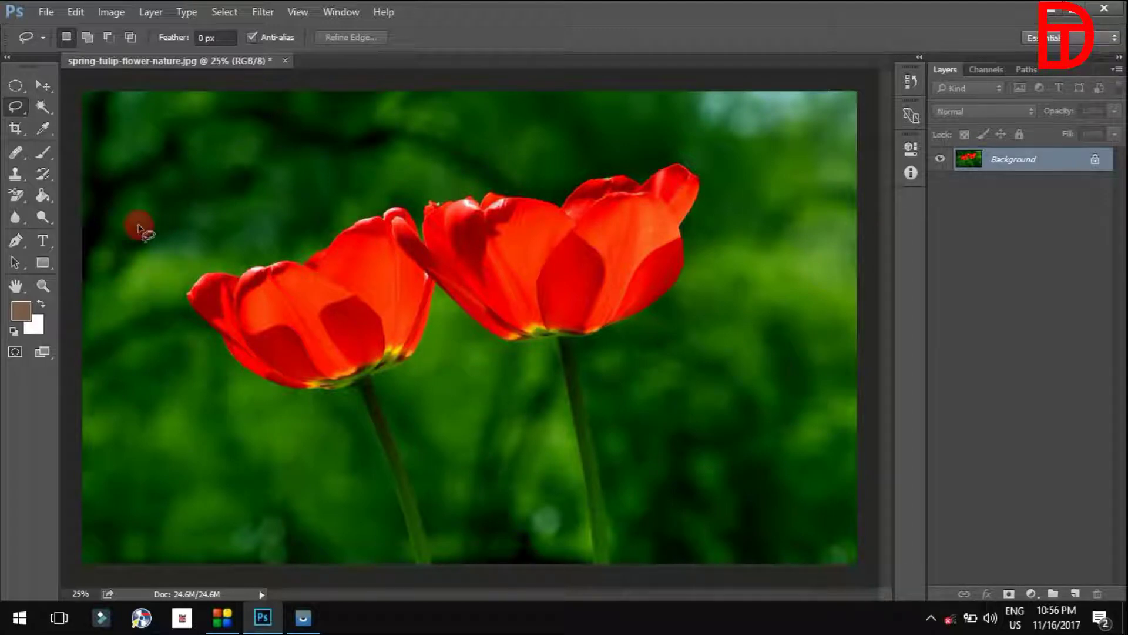
{"action": "mouse_move", "coordinate": [139, 230]}
{"action": "left_mouse_down"}
{"action": "mouse_move", "coordinate": [131, 236]}
{"action": "mouse_move", "coordinate": [151, 262]}
{"action": "mouse_move", "coordinate": [219, 229]}
{"action": "left_mouse_up"}
{"action": "mouse_move", "coordinate": [280, 189]}
{"action": "left_mouse_down"}
{"action": "mouse_move", "coordinate": [398, 184]}
{"action": "mouse_move", "coordinate": [429, 294]}
{"action": "mouse_move", "coordinate": [423, 357]}
{"action": "mouse_move", "coordinate": [382, 423]}
{"action": "mouse_move", "coordinate": [241, 433]}
{"action": "mouse_move", "coordinate": [141, 312]}
{"action": "mouse_move", "coordinate": [145, 281]}
{"action": "left_mouse_up"}
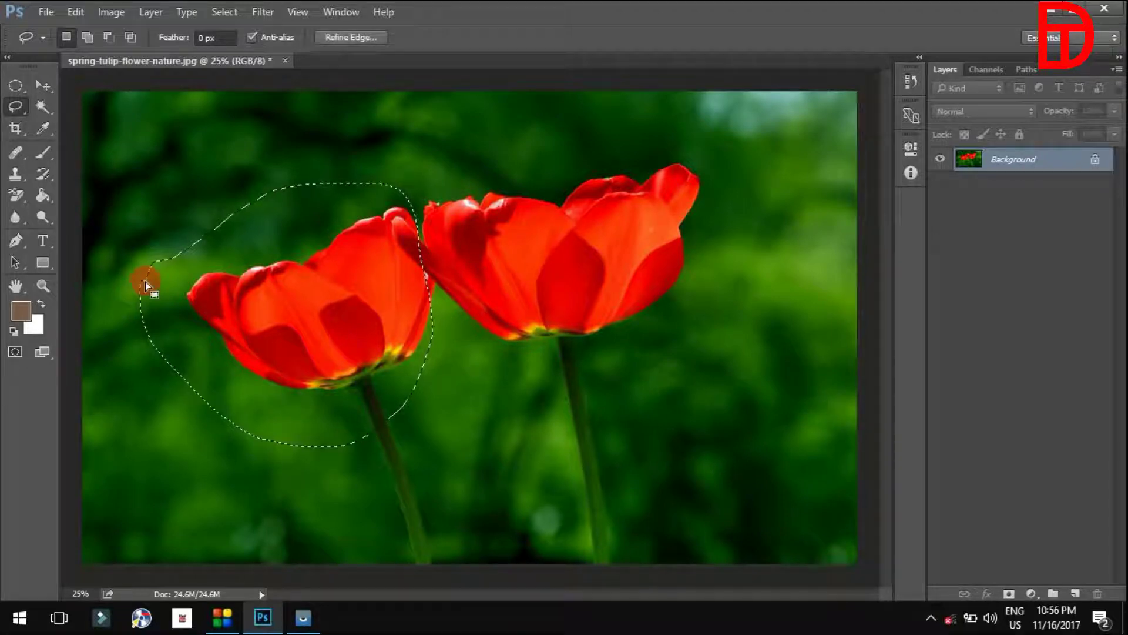
{"action": "left_click", "coordinate": [445, 390]}
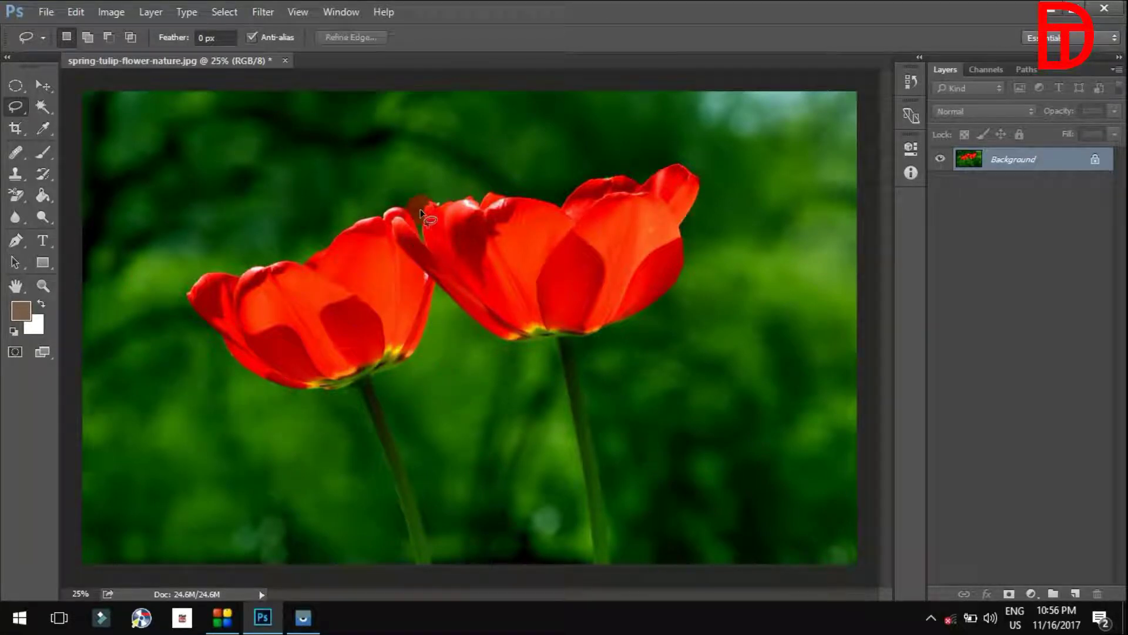
- Draw a loose freehand Lasso loop around the right tulip's bloom
{"action": "mouse_move", "coordinate": [421, 212]}
{"action": "left_mouse_down"}
{"action": "mouse_move", "coordinate": [537, 182]}
{"action": "mouse_move", "coordinate": [637, 178]}
{"action": "mouse_move", "coordinate": [688, 216]}
{"action": "mouse_move", "coordinate": [690, 308]}
{"action": "mouse_move", "coordinate": [614, 382]}
{"action": "mouse_move", "coordinate": [511, 395]}
{"action": "mouse_move", "coordinate": [456, 376]}
{"action": "mouse_move", "coordinate": [420, 323]}
{"action": "left_mouse_up"}
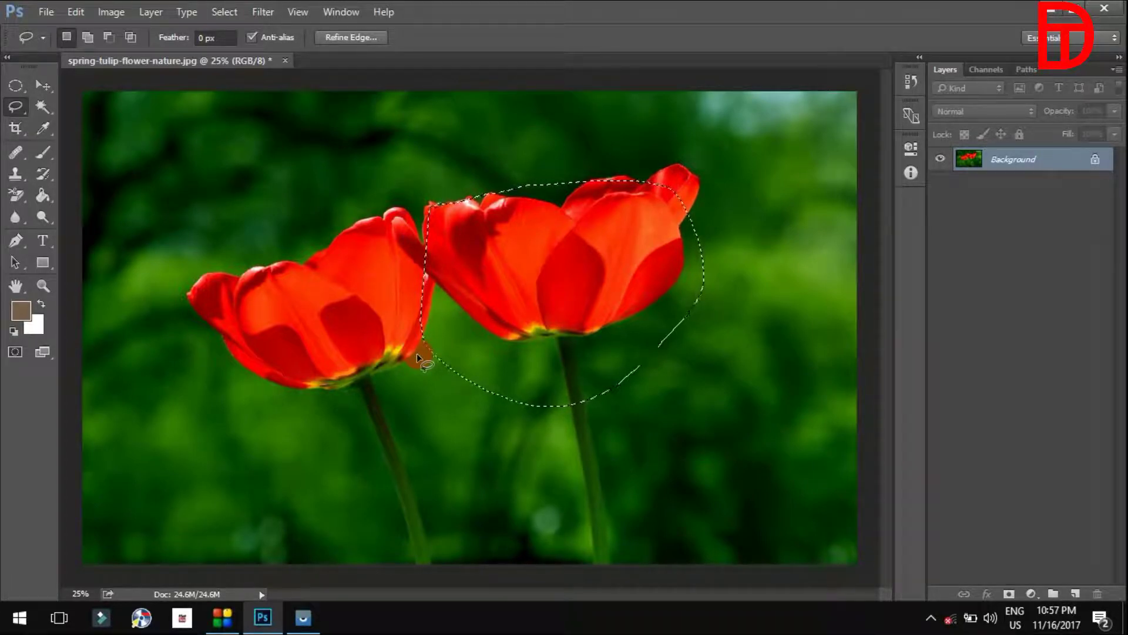
{"action": "left_click", "coordinate": [37, 109]}
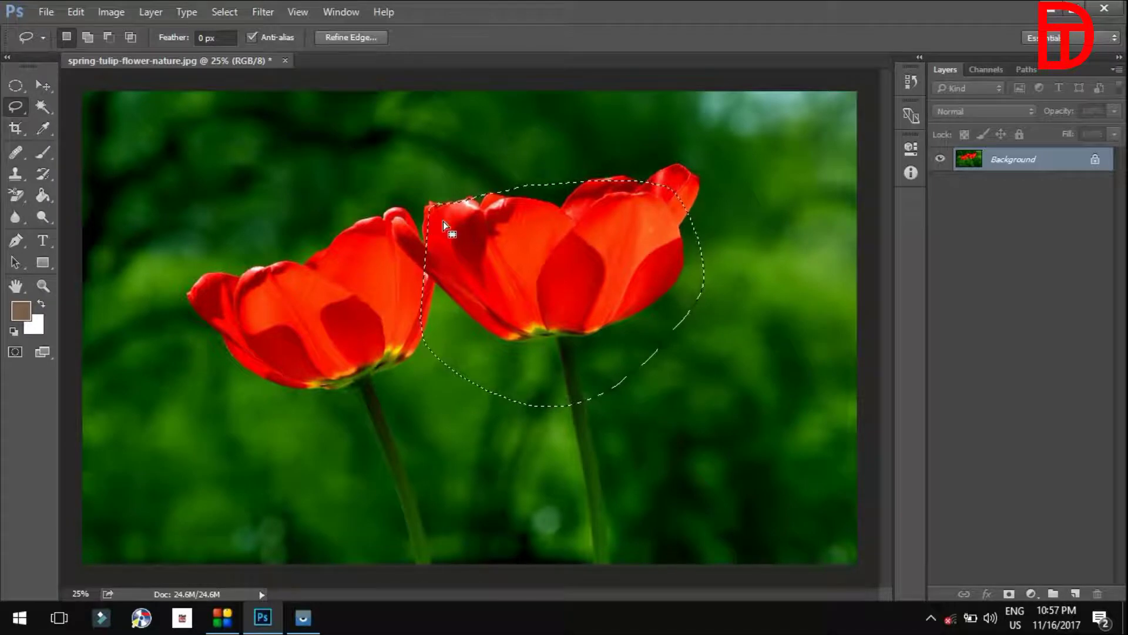
- Set New Selection mode and draw a fresh loose Lasso loop around the left tulip's head
{"action": "left_click", "coordinate": [85, 76]}
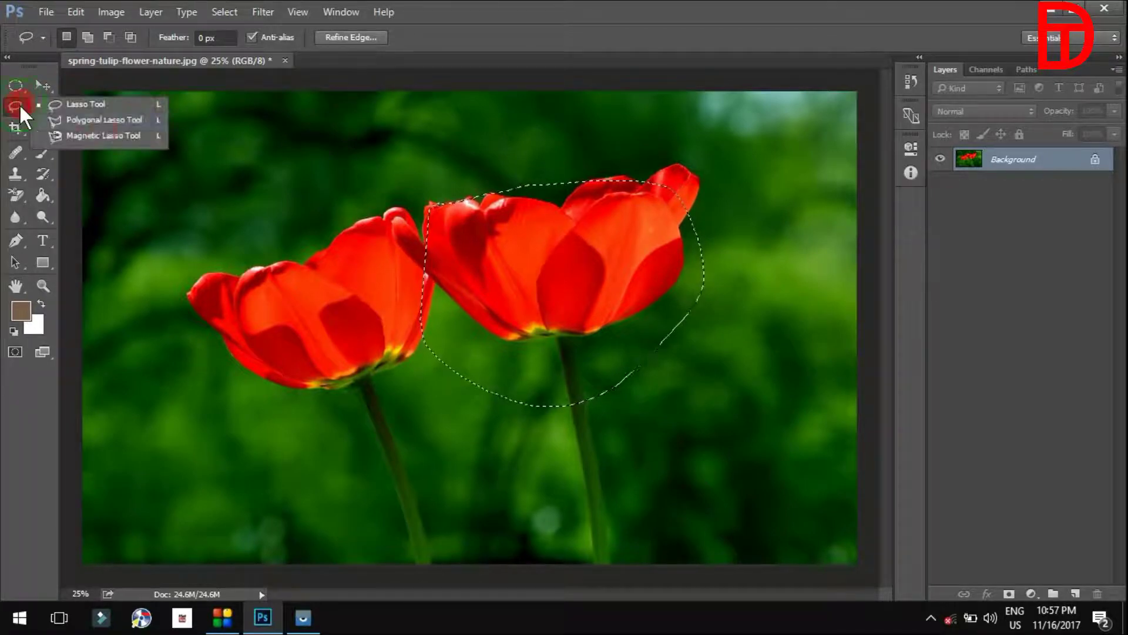
{"action": "left_click_drag", "start_coordinate": [20, 104], "coordinate": [104, 128]}
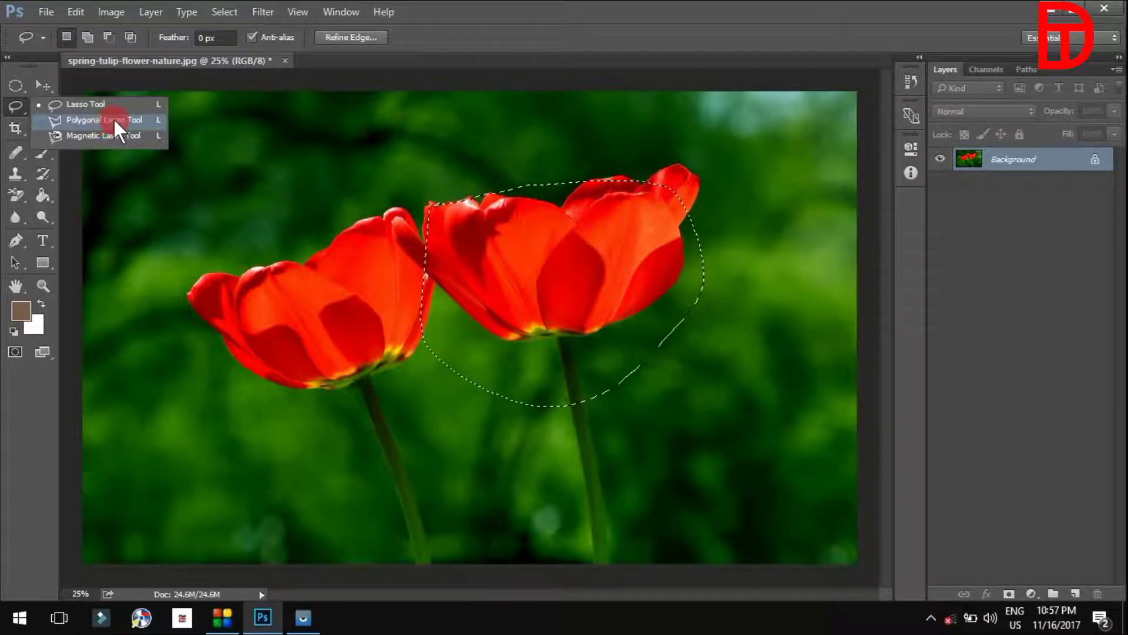
{"action": "left_click", "coordinate": [88, 38]}
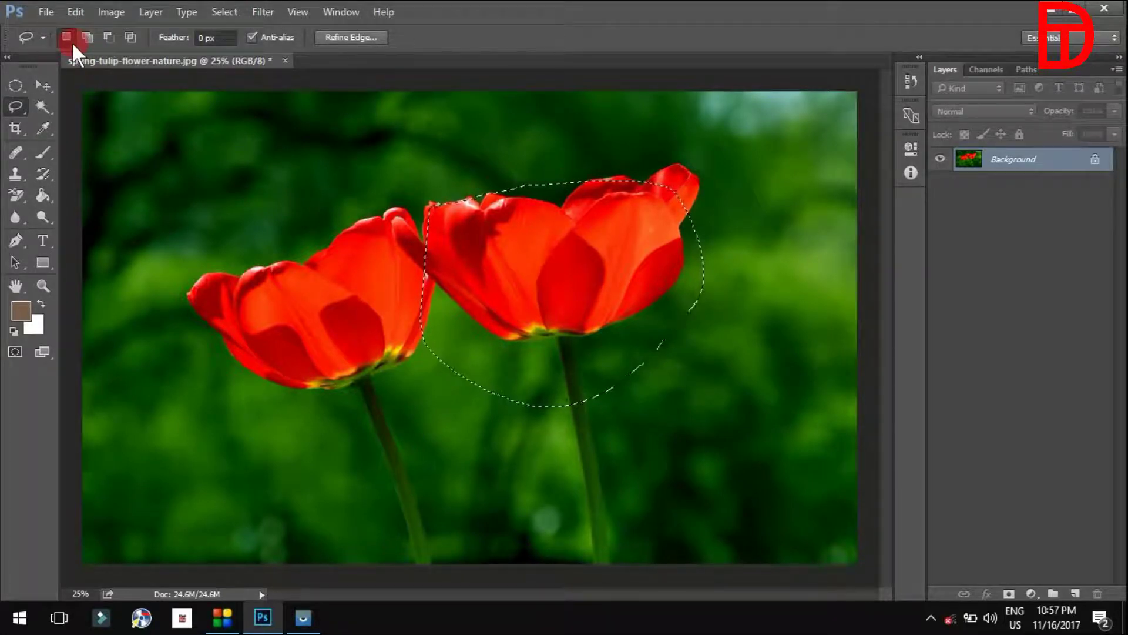
{"action": "mouse_move", "coordinate": [145, 225]}
{"action": "left_mouse_down"}
{"action": "mouse_move", "coordinate": [328, 332]}
{"action": "mouse_move", "coordinate": [147, 231]}
{"action": "left_mouse_up"}
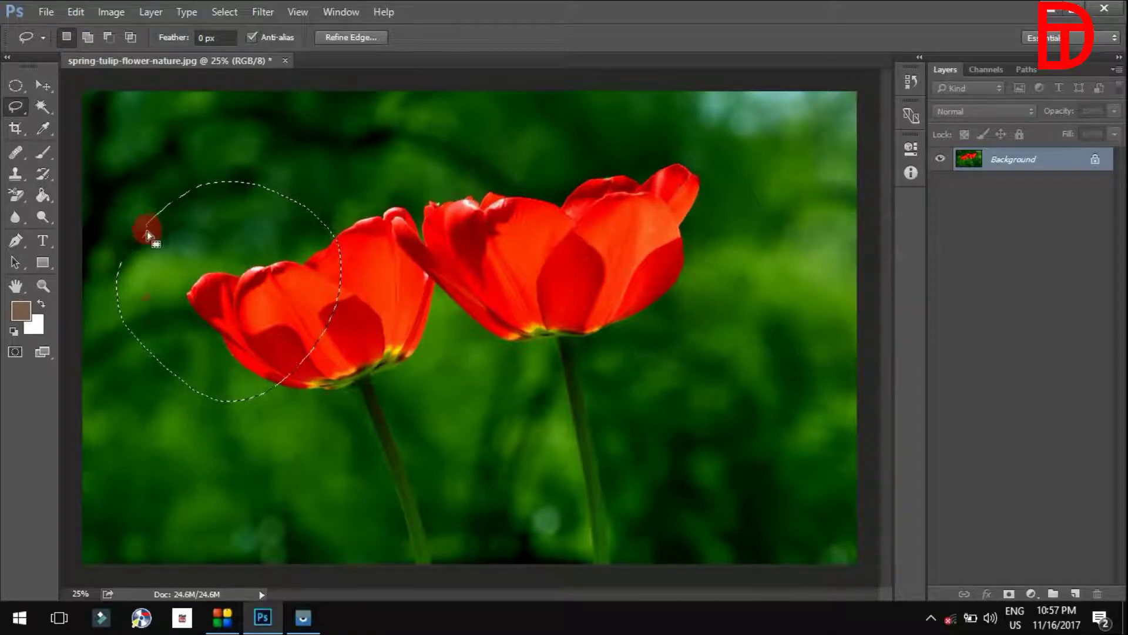
{"action": "left_click", "coordinate": [13, 81]}
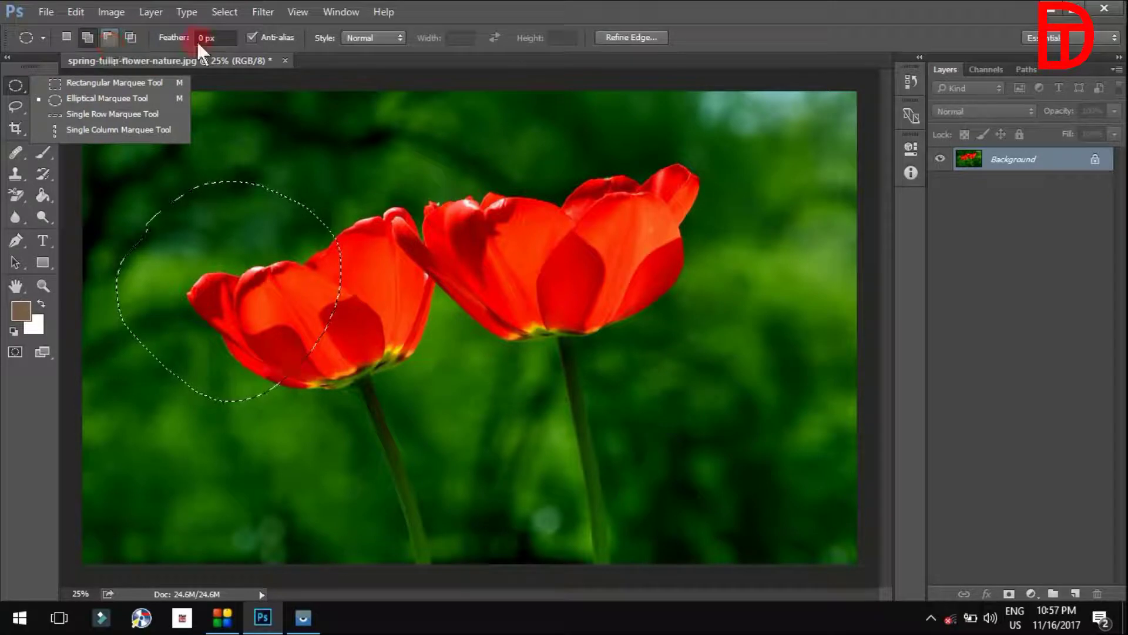
{"action": "left_click", "coordinate": [15, 105]}
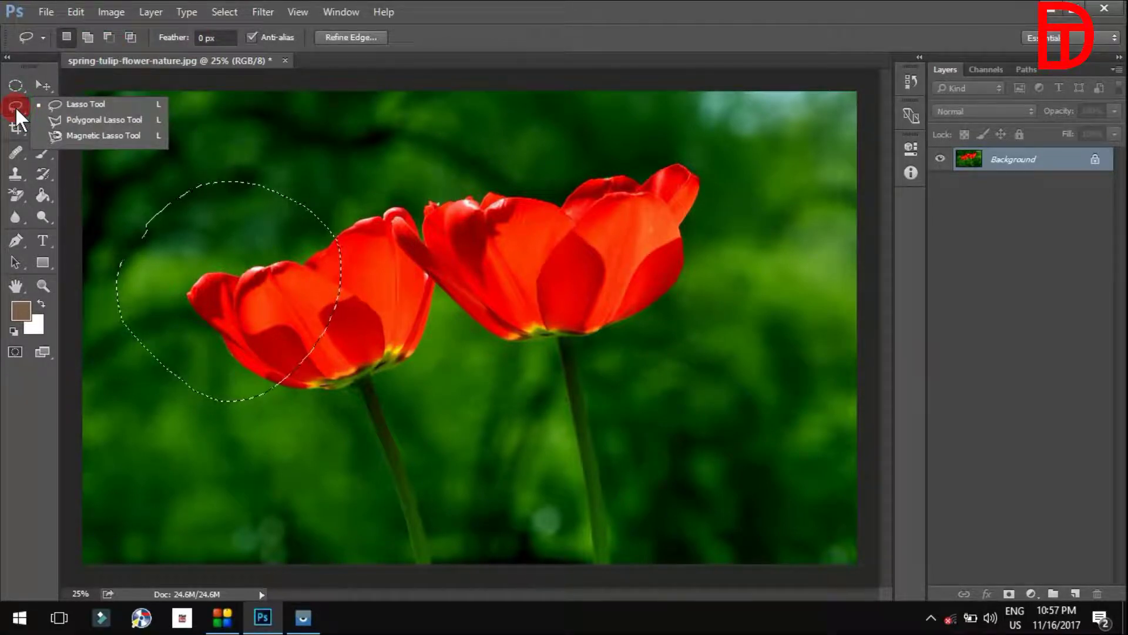
{"action": "left_click", "coordinate": [64, 40]}
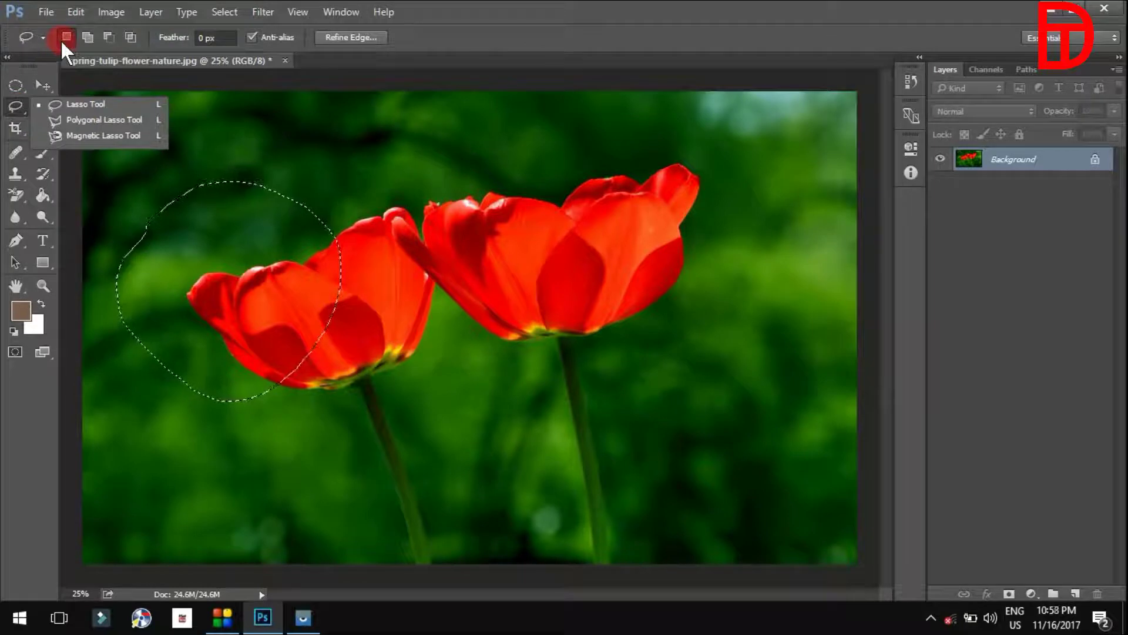
- Lasso the right tulip's head, then add loops down its petal edge to the left tulip's base
{"action": "left_click_drag", "start_coordinate": [63, 44], "coordinate": [711, 238]}
{"action": "mouse_move", "coordinate": [605, 182]}
{"action": "left_mouse_down"}
{"action": "mouse_move", "coordinate": [617, 185]}
{"action": "mouse_move", "coordinate": [585, 391]}
{"action": "mouse_move", "coordinate": [623, 212]}
{"action": "mouse_move", "coordinate": [614, 206]}
{"action": "left_mouse_up"}
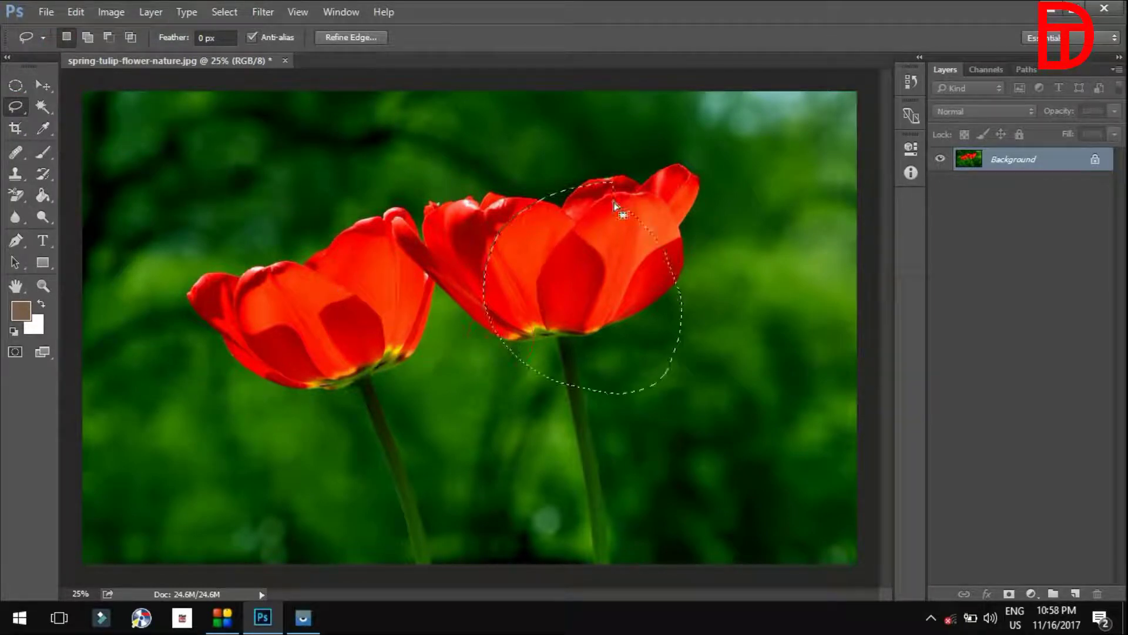
{"action": "left_click", "coordinate": [87, 37]}
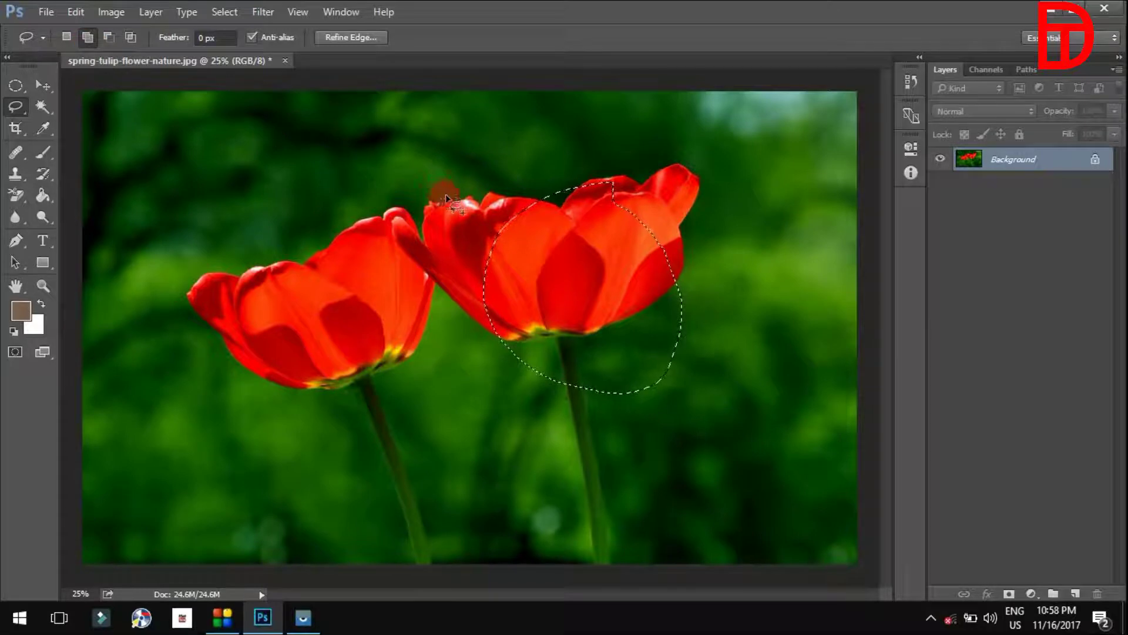
{"action": "mouse_move", "coordinate": [445, 195]}
{"action": "left_mouse_down"}
{"action": "mouse_move", "coordinate": [427, 248]}
{"action": "mouse_move", "coordinate": [456, 258]}
{"action": "left_mouse_up"}
{"action": "mouse_move", "coordinate": [431, 300]}
{"action": "left_mouse_down"}
{"action": "mouse_move", "coordinate": [428, 391]}
{"action": "mouse_move", "coordinate": [423, 375]}
{"action": "mouse_move", "coordinate": [450, 381]}
{"action": "left_mouse_up"}
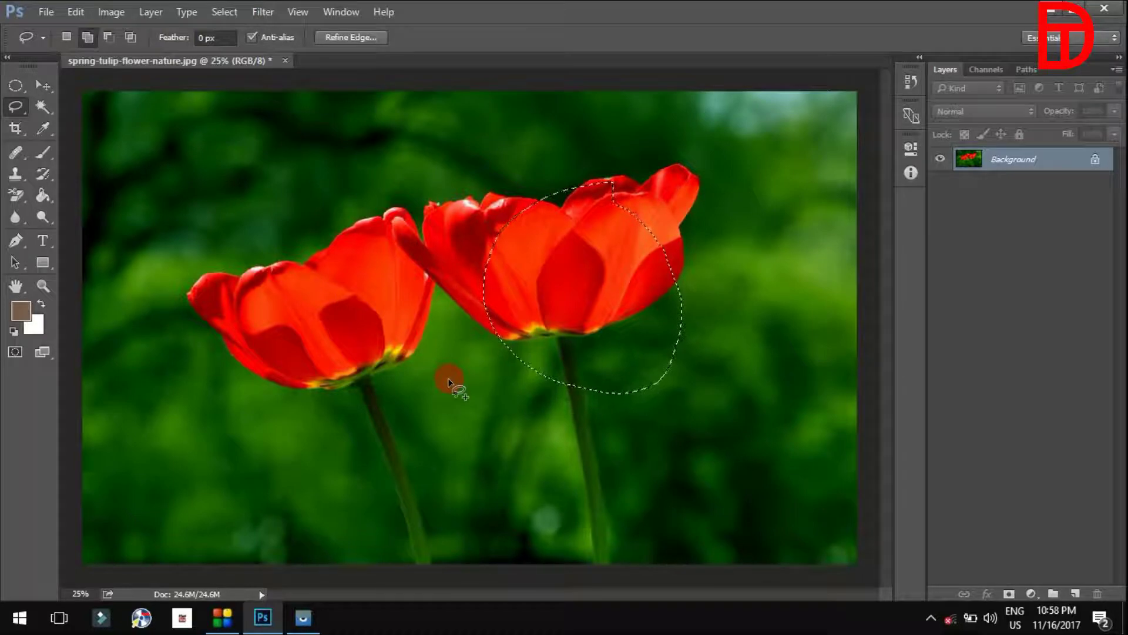
{"action": "mouse_move", "coordinate": [447, 379]}
{"action": "left_mouse_down"}
{"action": "mouse_move", "coordinate": [371, 350]}
{"action": "mouse_move", "coordinate": [503, 289]}
{"action": "mouse_move", "coordinate": [559, 353]}
{"action": "mouse_move", "coordinate": [534, 436]}
{"action": "left_mouse_up"}
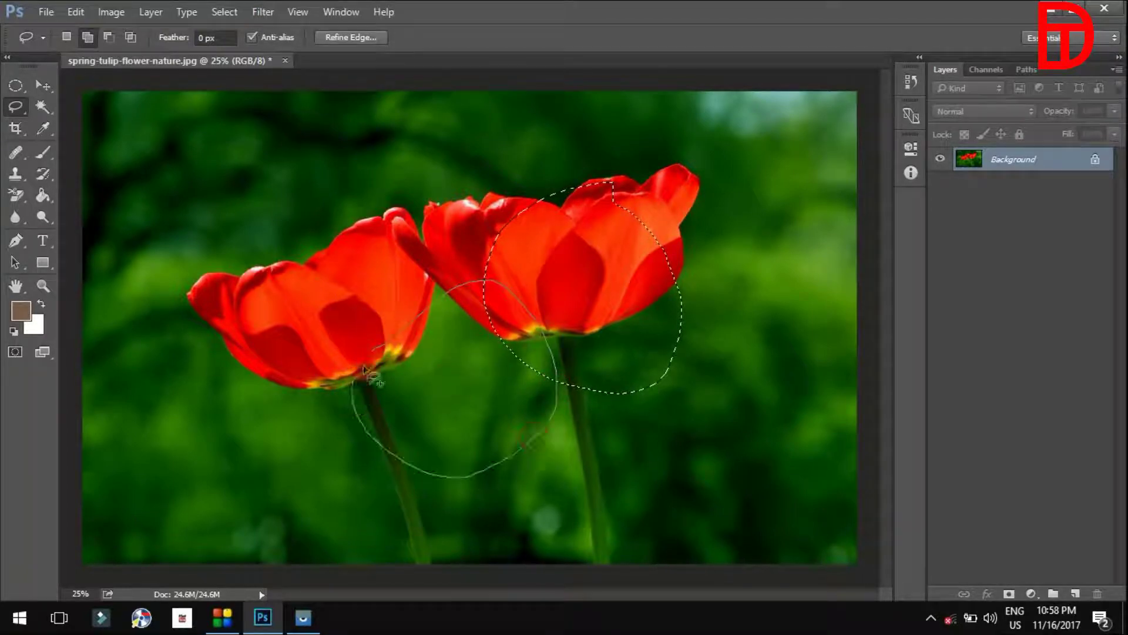
{"action": "left_click_drag", "start_coordinate": [363, 369], "coordinate": [369, 351]}
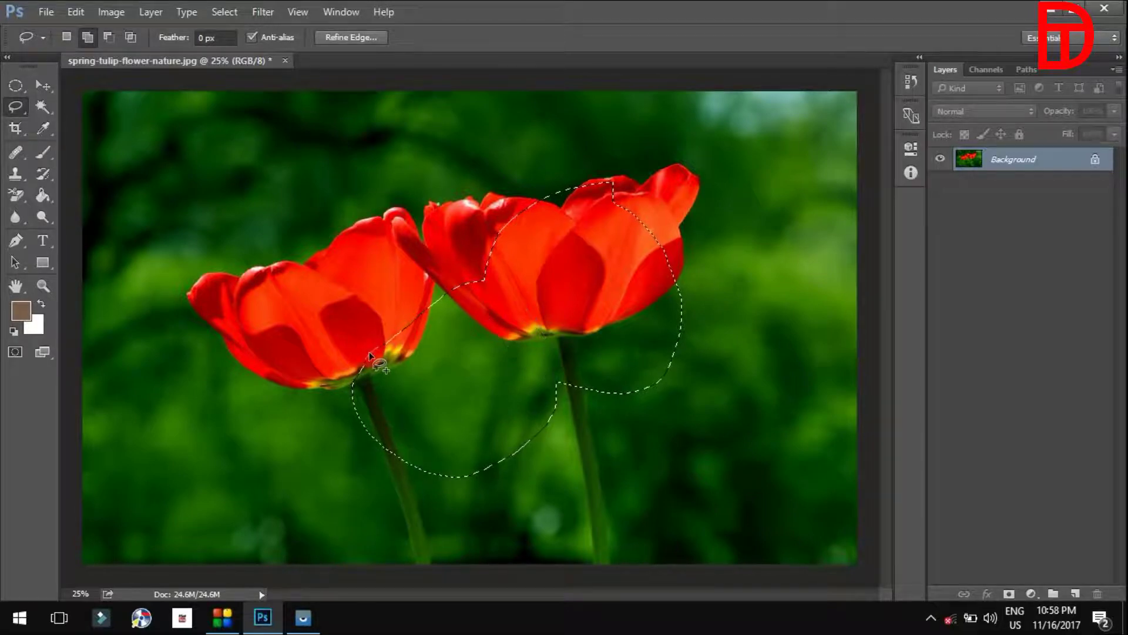
- Add the area between the stems and the left tulip's top, then set Subtract mode
{"action": "mouse_move", "coordinate": [360, 274]}
{"action": "left_mouse_down"}
{"action": "mouse_move", "coordinate": [457, 202]}
{"action": "mouse_move", "coordinate": [406, 189]}
{"action": "left_mouse_up"}
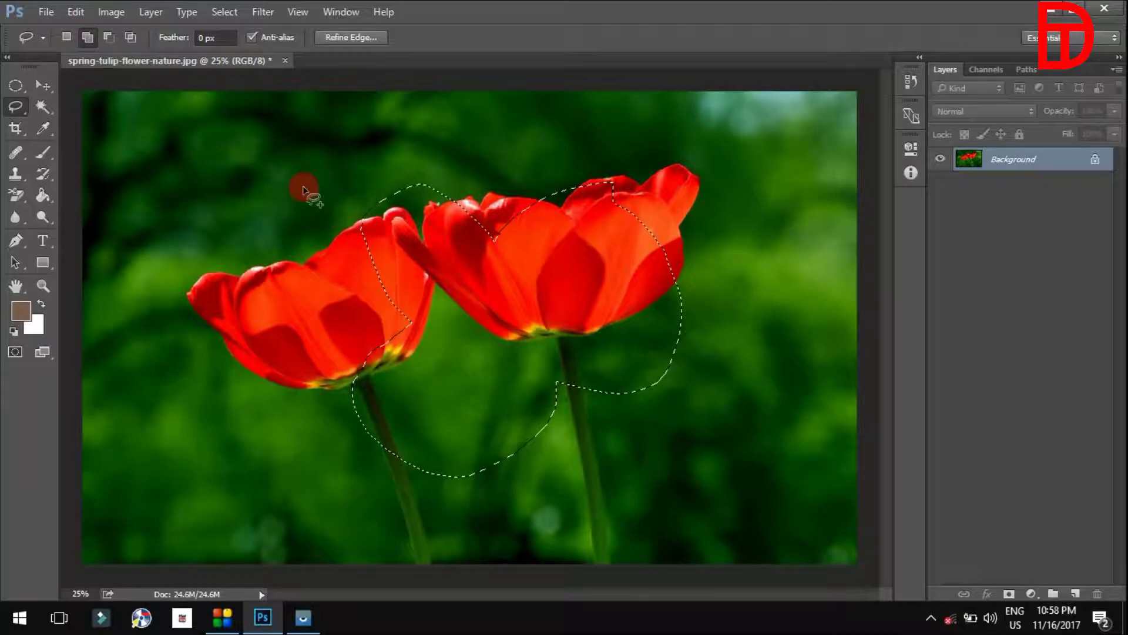
{"action": "left_click_drag", "start_coordinate": [302, 181], "coordinate": [272, 188]}
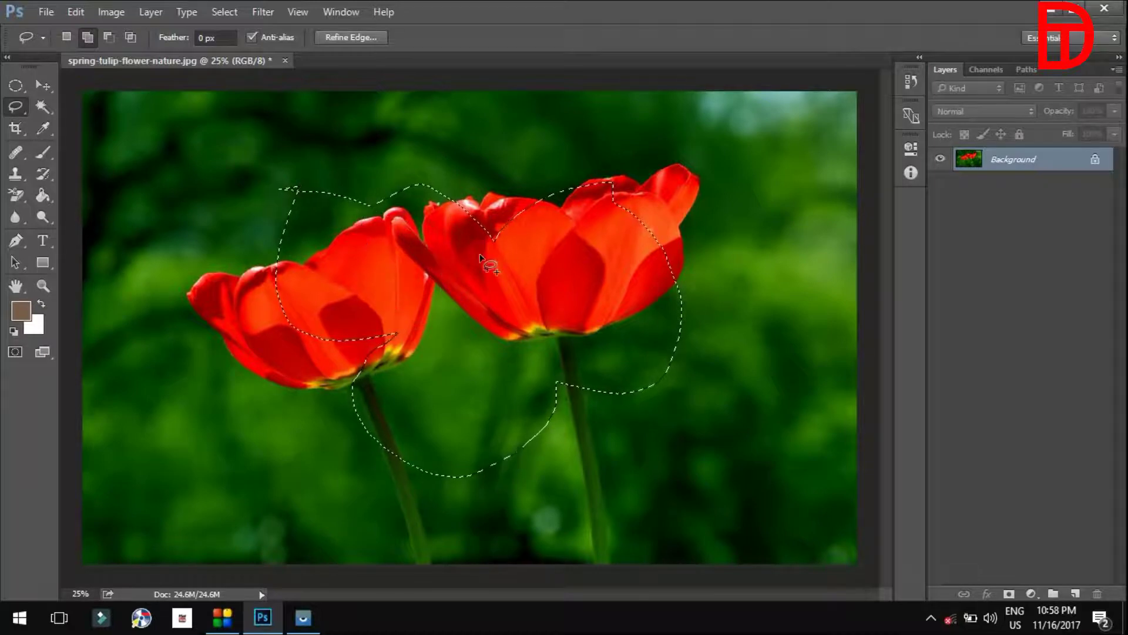
{"action": "left_click", "coordinate": [171, 194]}
{"action": "left_click", "coordinate": [111, 76]}
{"action": "left_click", "coordinate": [109, 37]}
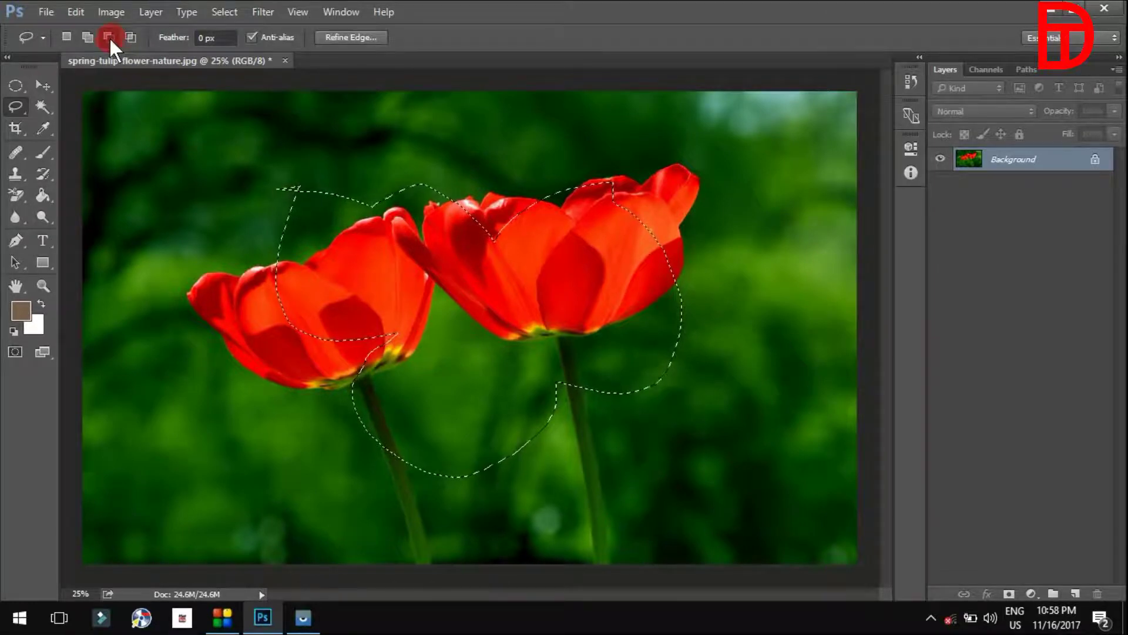
- Subtract freehand areas across the middle, splitting the selection into fragments around the tulips
{"action": "left_click", "coordinate": [308, 210]}
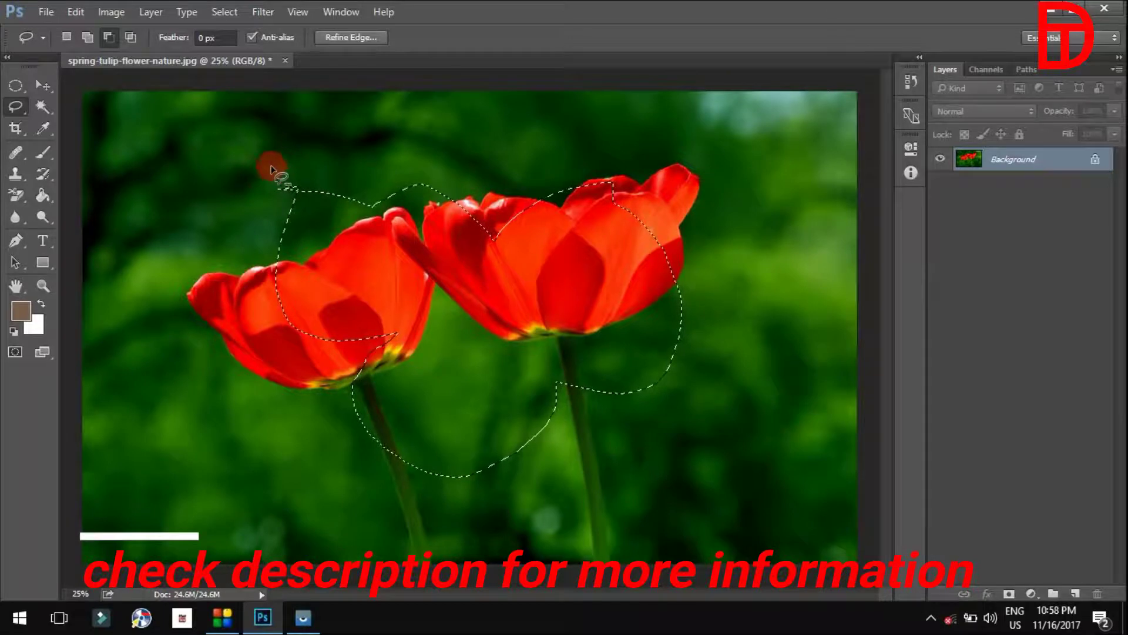
{"action": "mouse_move", "coordinate": [273, 172]}
{"action": "left_mouse_down"}
{"action": "mouse_move", "coordinate": [268, 304]}
{"action": "mouse_move", "coordinate": [296, 155]}
{"action": "mouse_move", "coordinate": [269, 168]}
{"action": "left_mouse_up"}
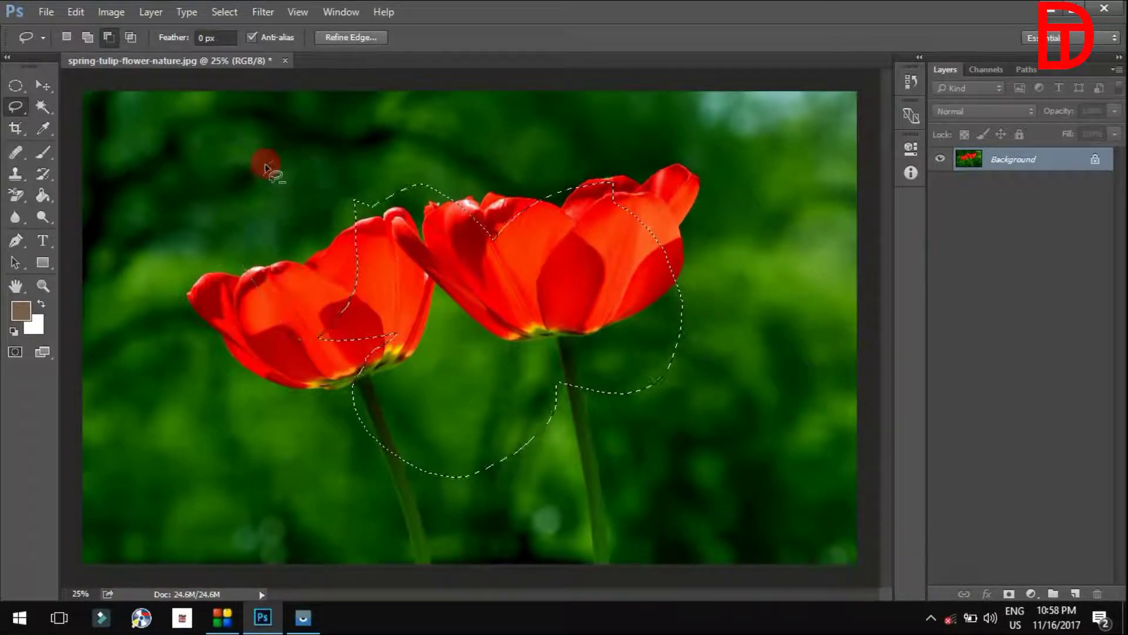
{"action": "left_click_drag", "start_coordinate": [567, 360], "coordinate": [582, 163]}
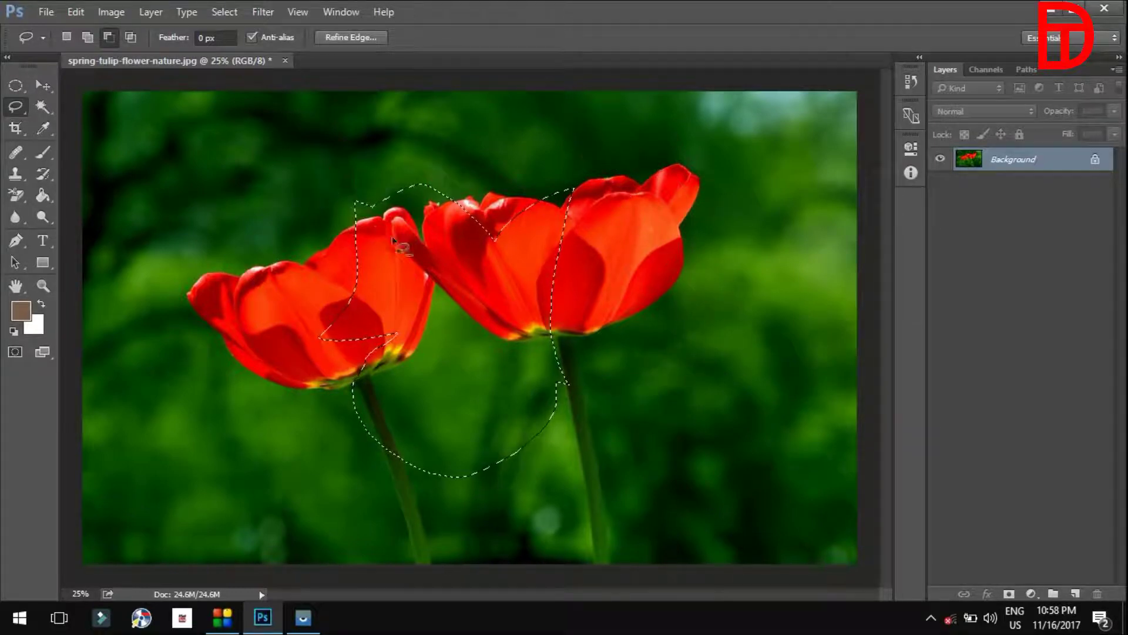
{"action": "left_click_drag", "start_coordinate": [582, 164], "coordinate": [327, 190]}
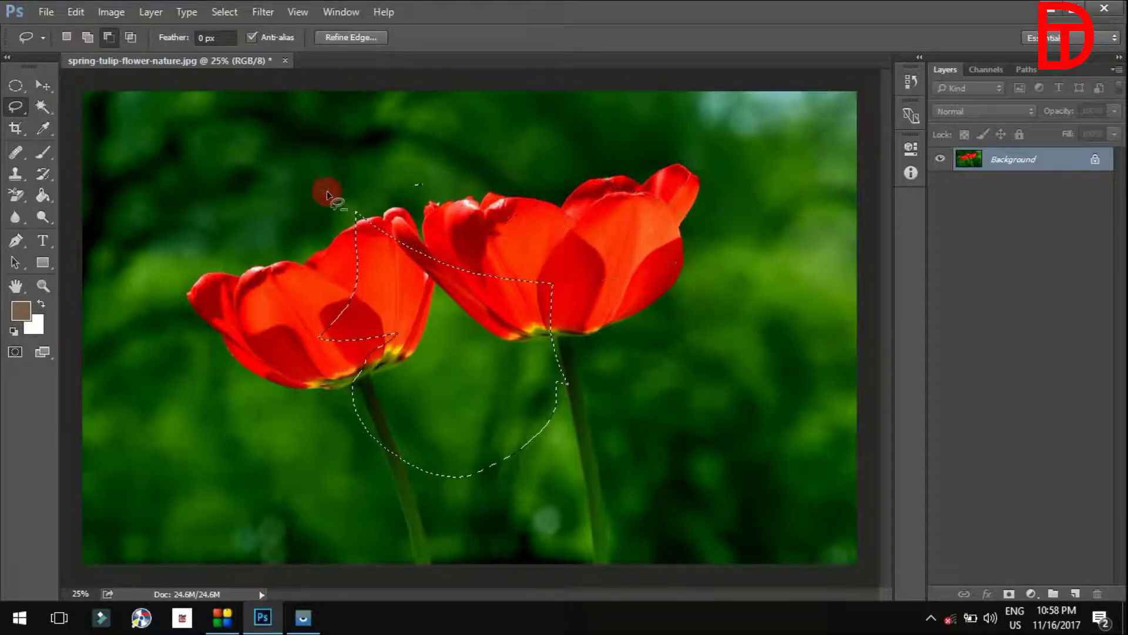
{"action": "mouse_move", "coordinate": [456, 188]}
{"action": "left_mouse_down"}
{"action": "mouse_move", "coordinate": [411, 471]}
{"action": "mouse_move", "coordinate": [471, 325]}
{"action": "mouse_move", "coordinate": [457, 200]}
{"action": "left_mouse_up"}
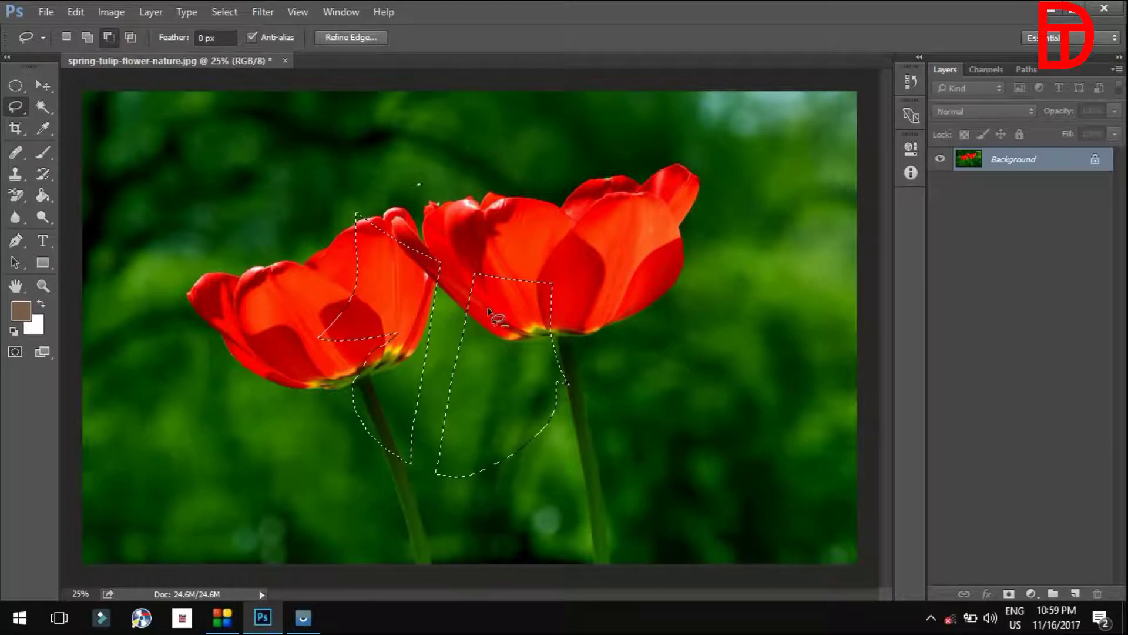
{"action": "left_click", "coordinate": [436, 356]}
{"action": "mouse_move", "coordinate": [436, 356]}
{"action": "left_mouse_down"}
{"action": "mouse_move", "coordinate": [558, 337]}
{"action": "mouse_move", "coordinate": [599, 381]}
{"action": "mouse_move", "coordinate": [253, 330]}
{"action": "mouse_move", "coordinate": [258, 283]}
{"action": "mouse_move", "coordinate": [284, 276]}
{"action": "left_mouse_up"}
- Intersect the selection with a freehand loop, leaving four small pieces between the tulips
{"action": "left_click", "coordinate": [130, 37]}
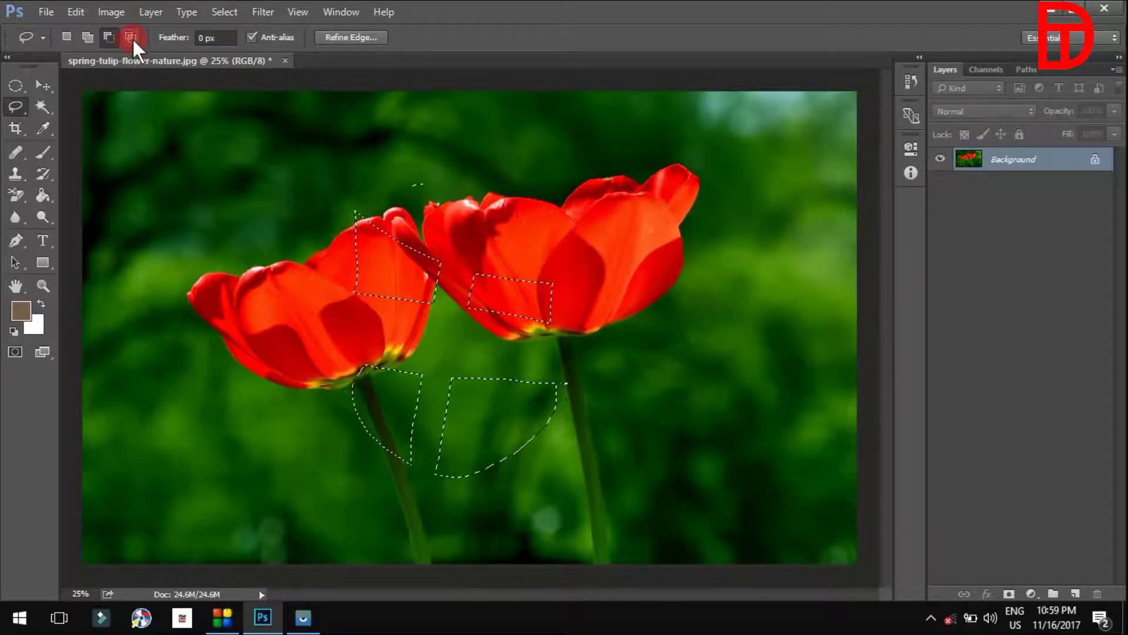
{"action": "mouse_move", "coordinate": [403, 171]}
{"action": "left_mouse_down"}
{"action": "mouse_move", "coordinate": [417, 234]}
{"action": "mouse_move", "coordinate": [403, 398]}
{"action": "mouse_move", "coordinate": [491, 386]}
{"action": "mouse_move", "coordinate": [505, 296]}
{"action": "mouse_move", "coordinate": [424, 206]}
{"action": "left_mouse_up"}
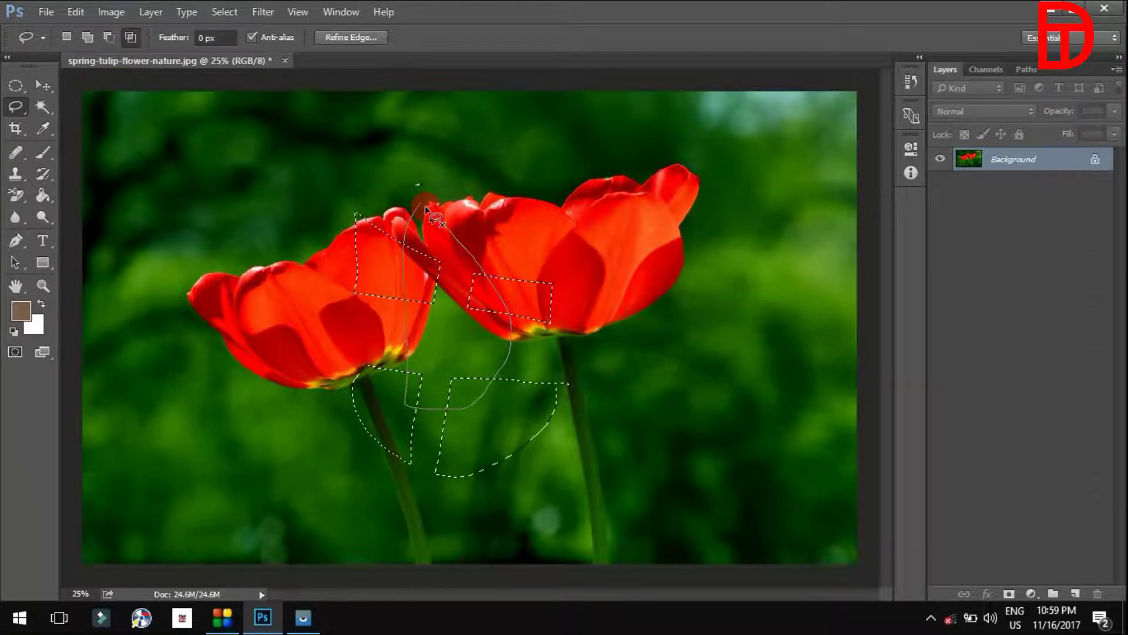
{"action": "left_click_drag", "start_coordinate": [424, 205], "coordinate": [420, 207]}
{"action": "left_click_drag", "start_coordinate": [420, 207], "coordinate": [419, 210]}
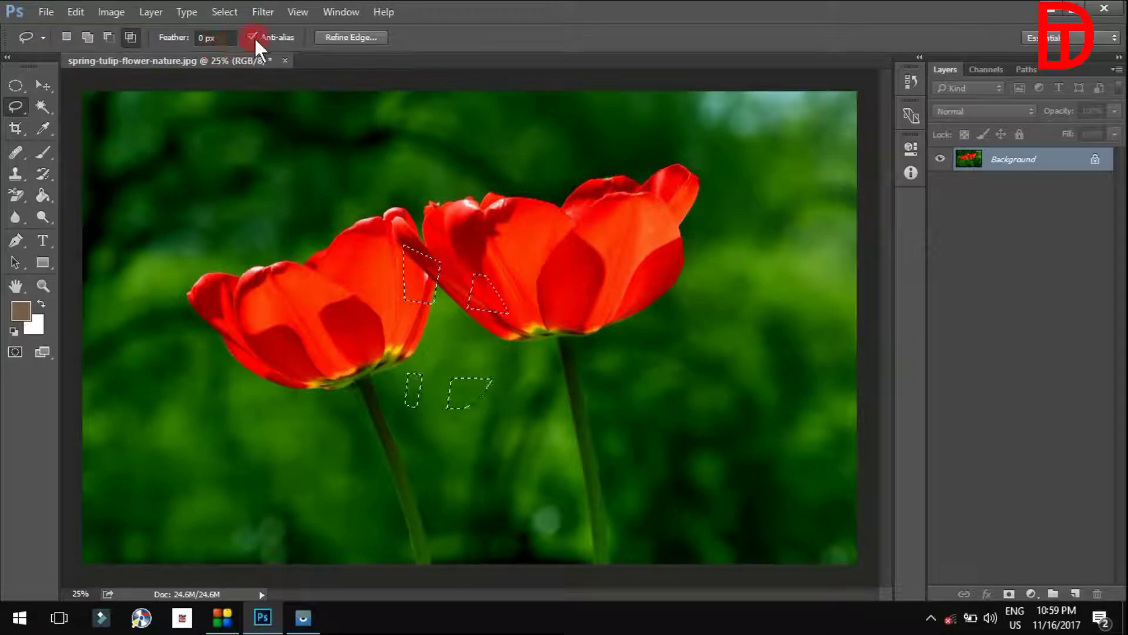
{"action": "left_click", "coordinate": [18, 85]}
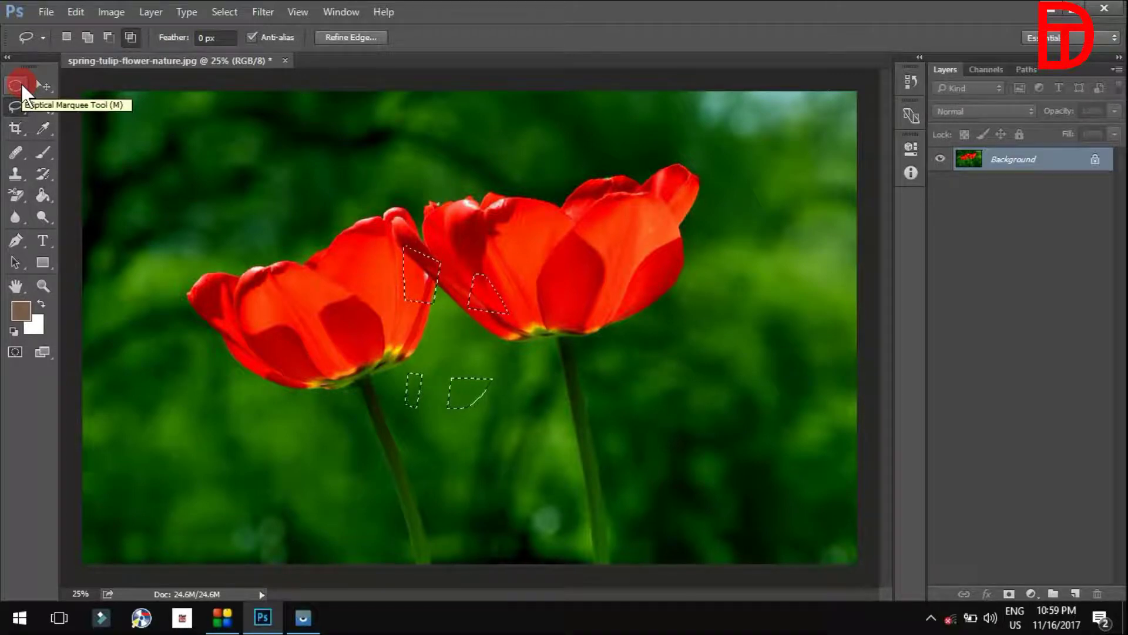
- Choose the Polygonal Lasso Tool and clear the leftover fragments with Ctrl+D
{"action": "left_click", "coordinate": [15, 106]}
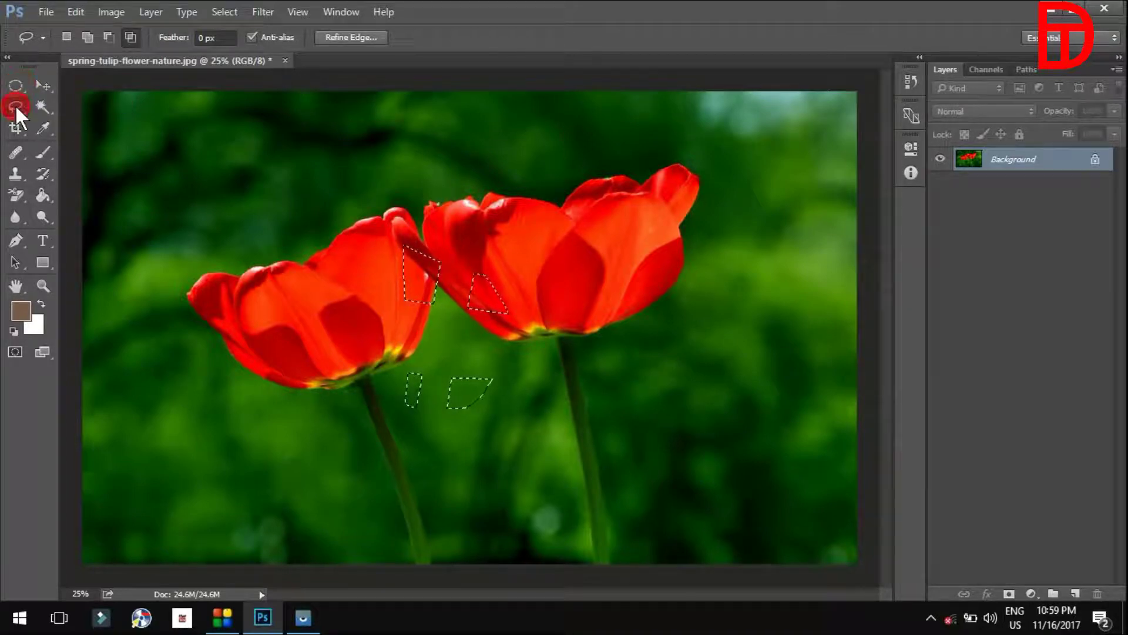
{"action": "left_click_drag", "start_coordinate": [15, 106], "coordinate": [124, 116]}
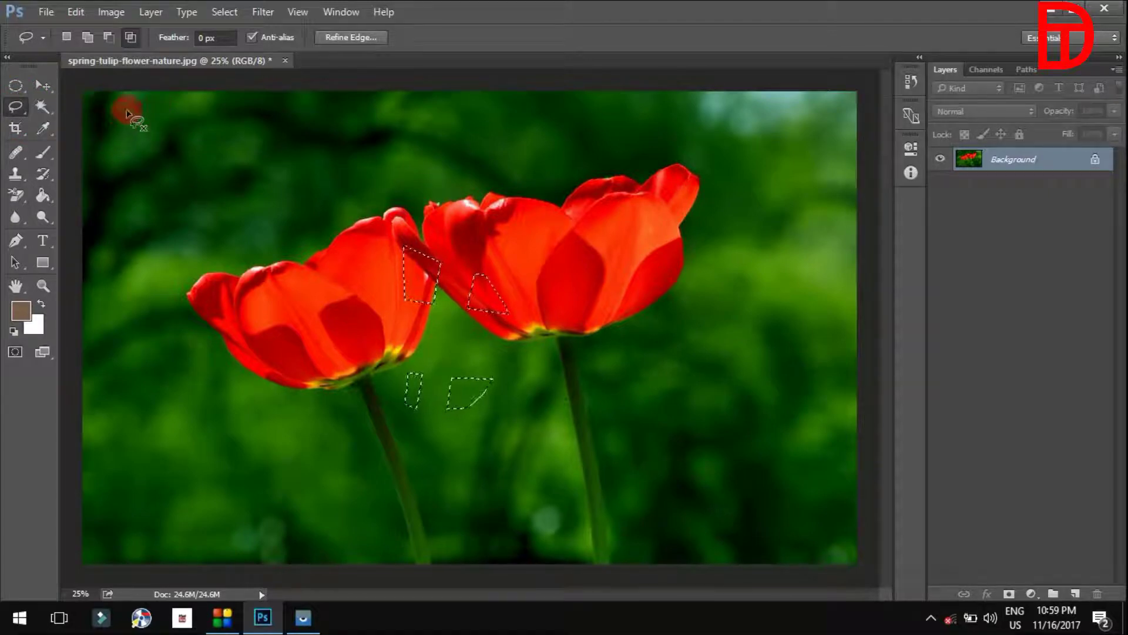
{"action": "left_click_drag", "start_coordinate": [18, 108], "coordinate": [59, 120]}
{"action": "left_click", "coordinate": [58, 119]}
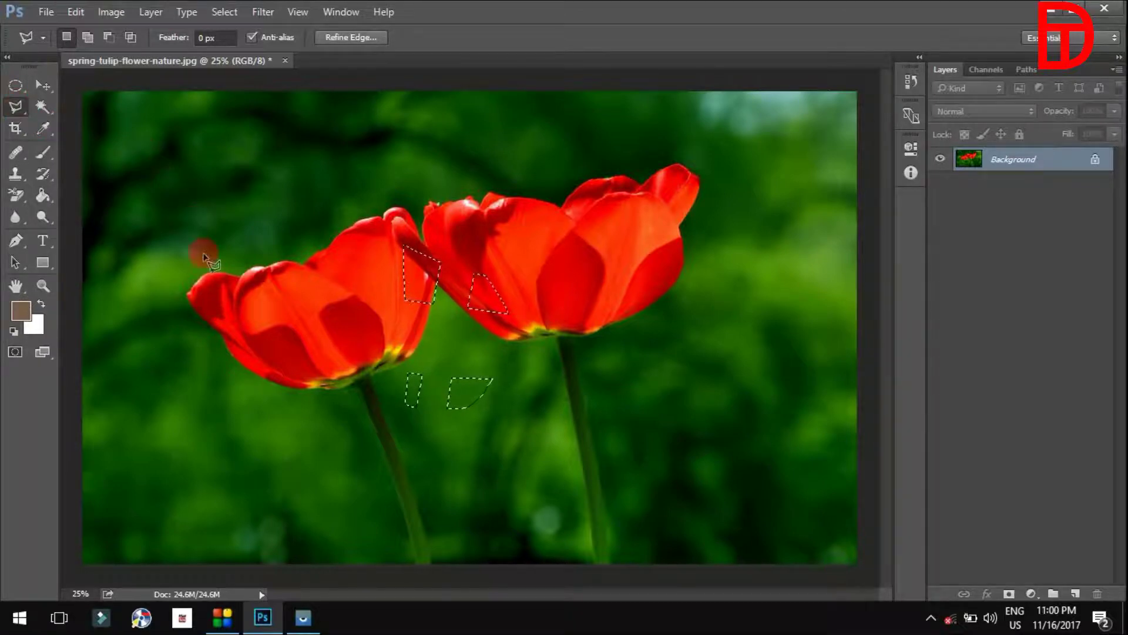
{"action": "key", "text": "ctrl+d"}
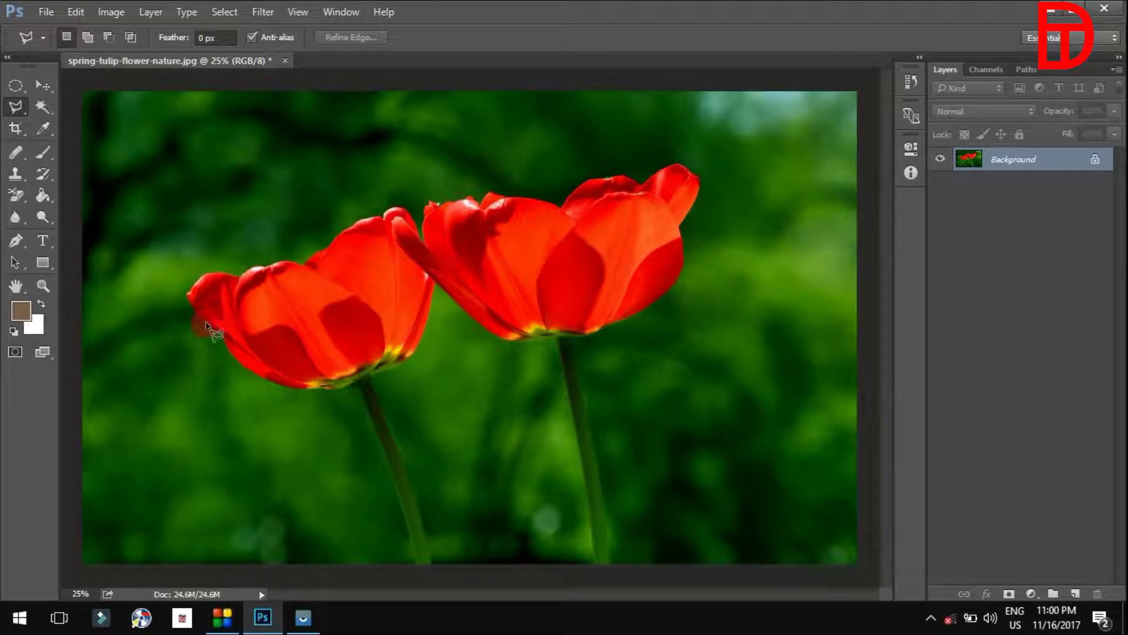
- Place polygon corners around both tulip heads and upper stems, closing at the starting point
{"action": "left_click", "coordinate": [177, 379]}
{"action": "left_click", "coordinate": [158, 158]}
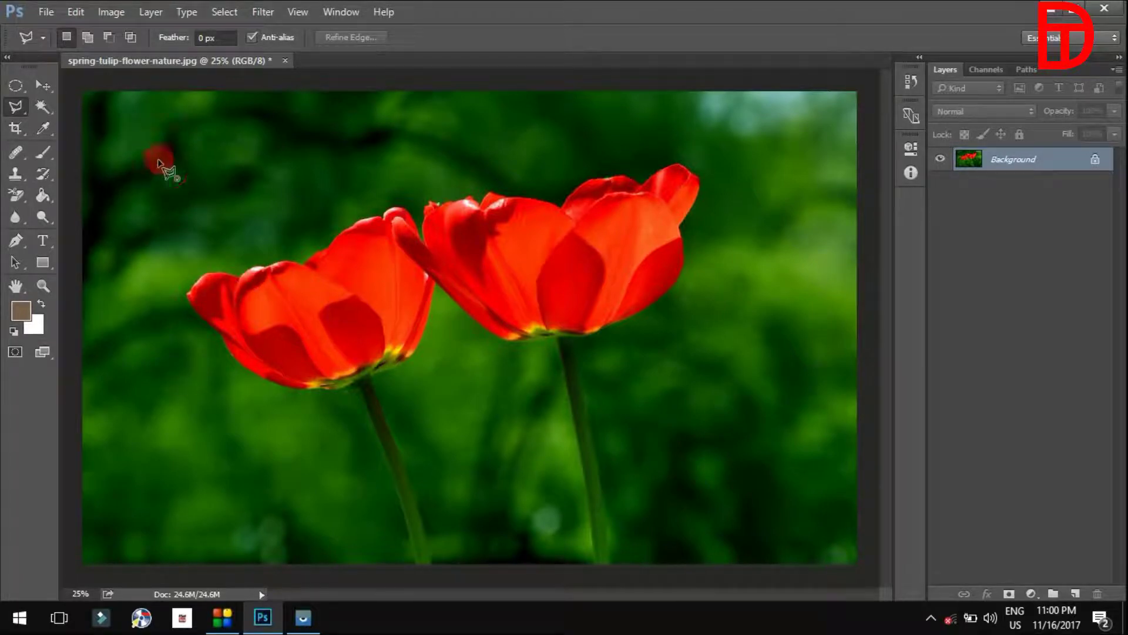
{"action": "left_click", "coordinate": [189, 166]}
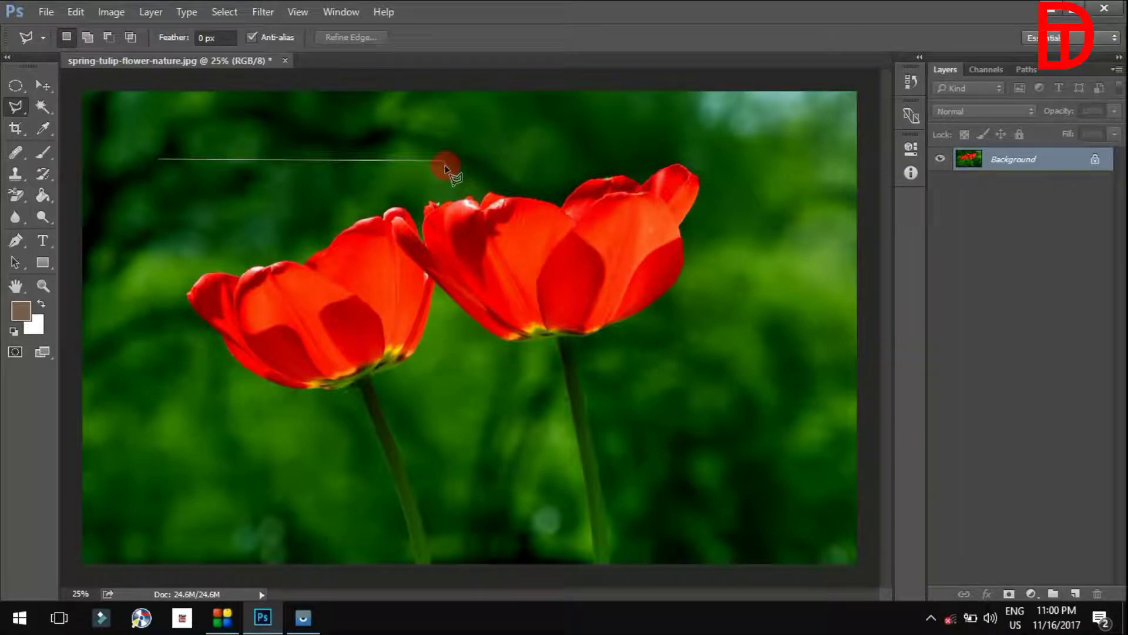
{"action": "left_click", "coordinate": [444, 160]}
{"action": "left_click", "coordinate": [701, 258]}
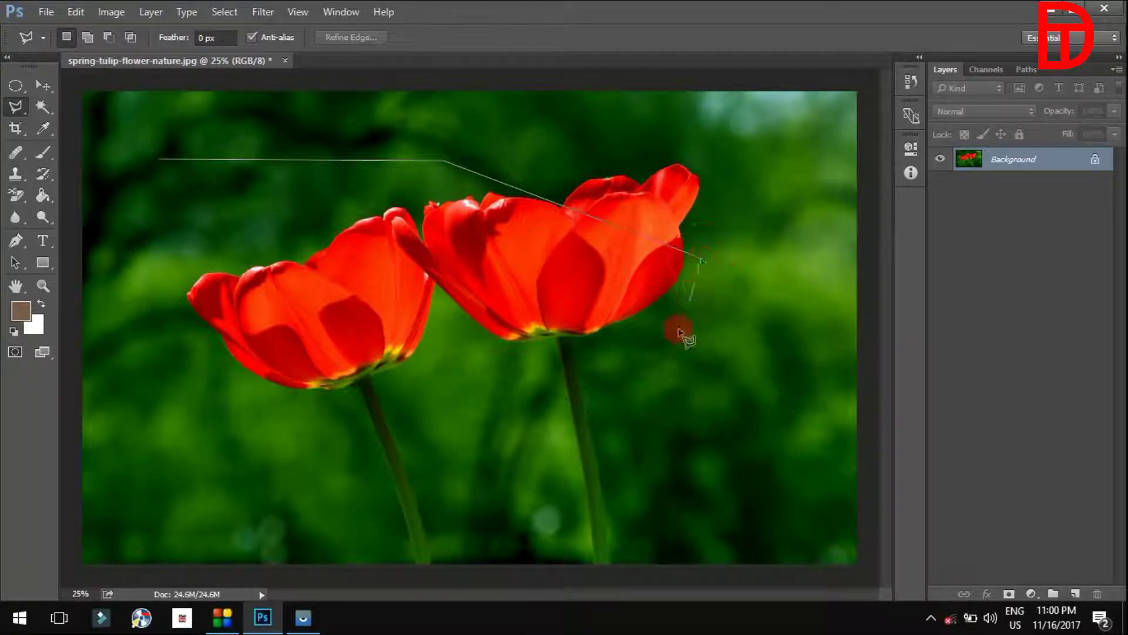
{"action": "left_click", "coordinate": [600, 442]}
{"action": "left_click", "coordinate": [411, 482]}
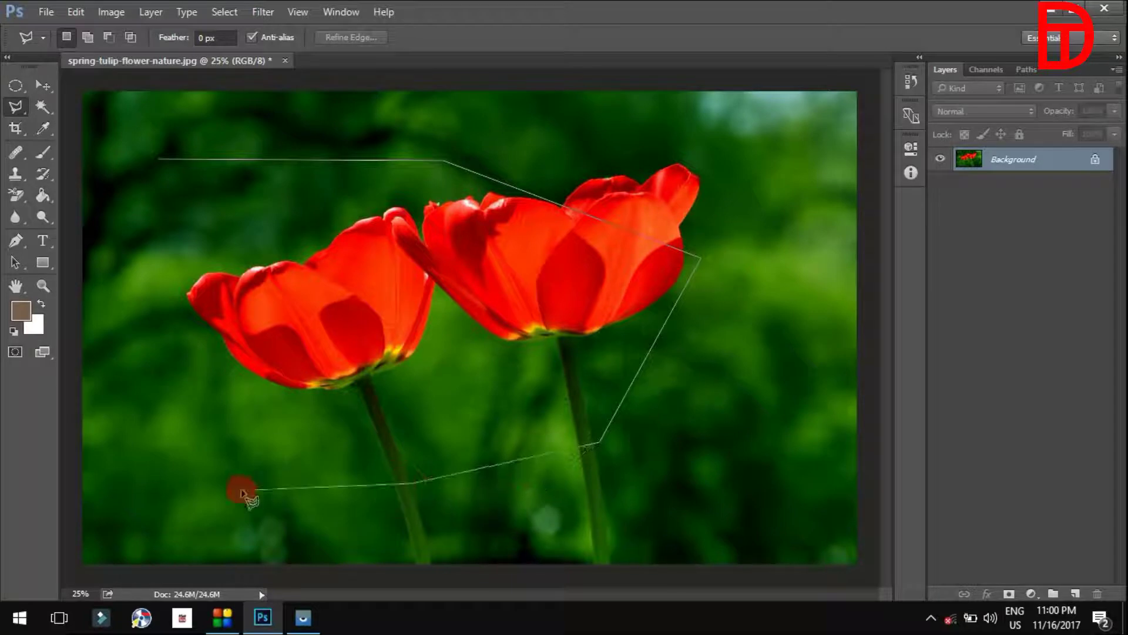
{"action": "left_click", "coordinate": [227, 486]}
{"action": "left_click", "coordinate": [120, 410]}
{"action": "left_click", "coordinate": [103, 336]}
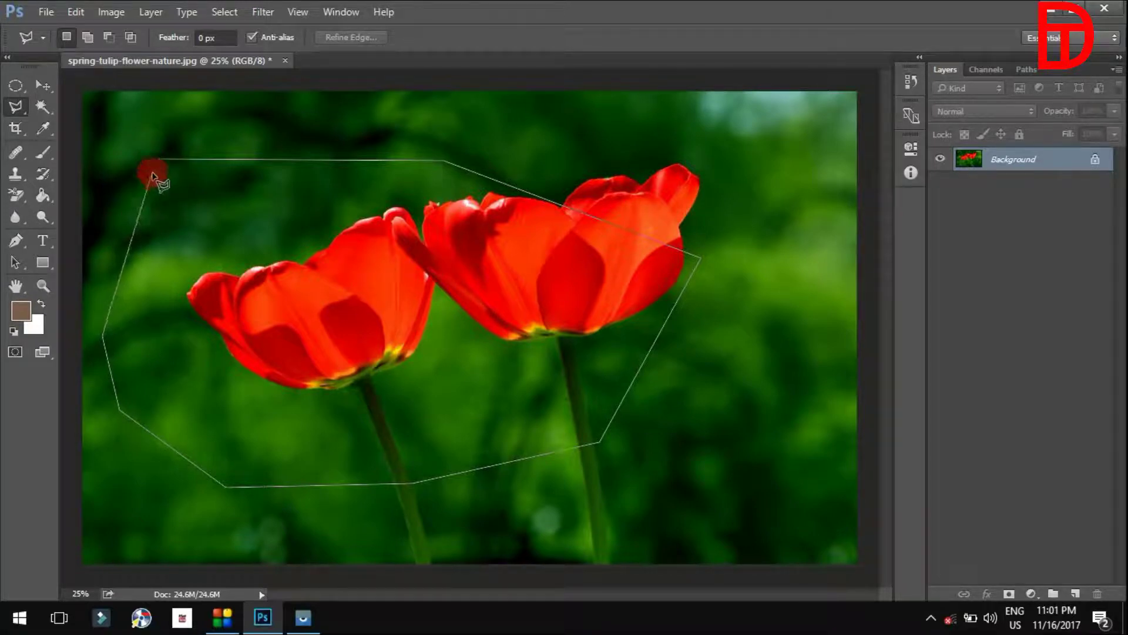
{"action": "left_click", "coordinate": [155, 168]}
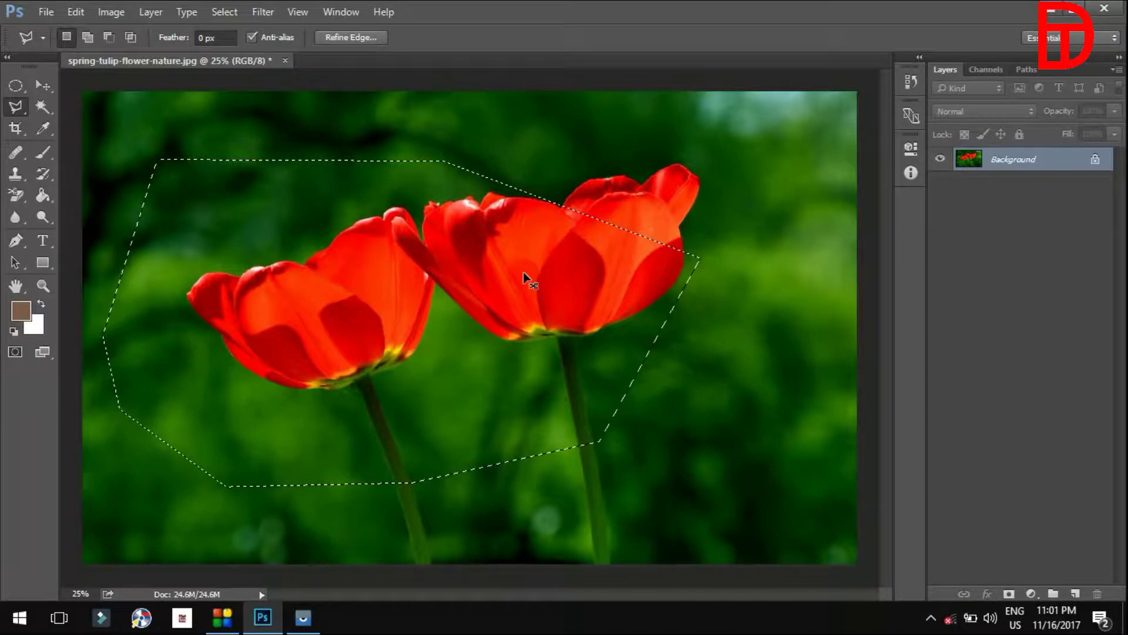
- Deselect, zoom in on the left tulip, and outline its upper petal edge and tip with polygon corners
{"action": "key", "text": "ctrl+d"}
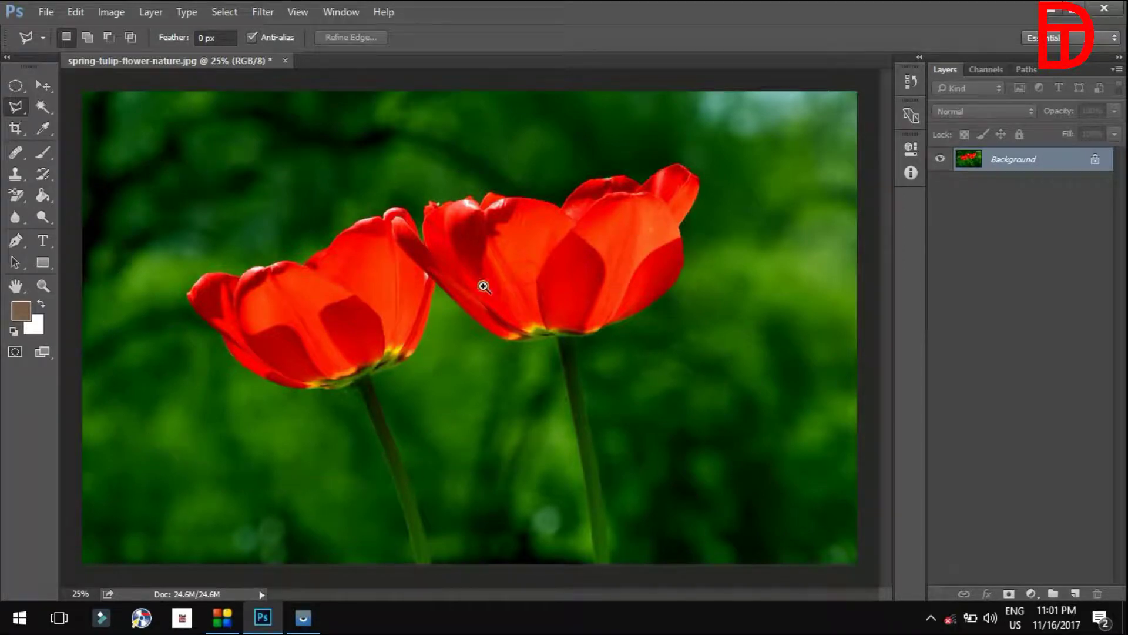
{"action": "left_click", "coordinate": [482, 285]}
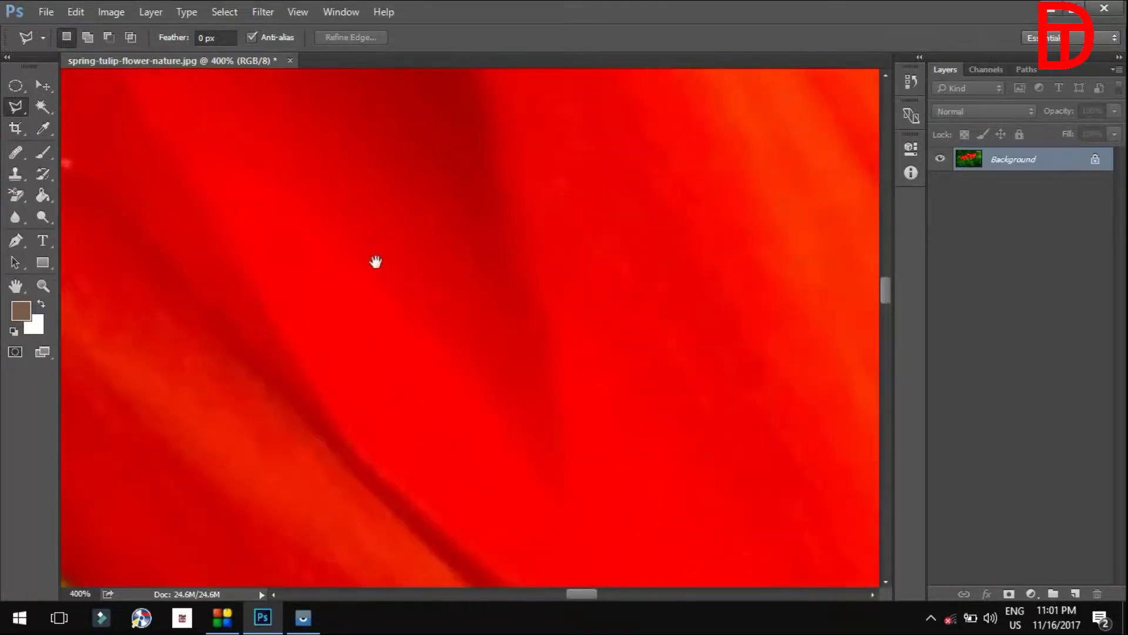
{"action": "mouse_move", "coordinate": [372, 259]}
{"action": "left_mouse_down"}
{"action": "mouse_move", "coordinate": [264, 219]}
{"action": "mouse_move", "coordinate": [647, 423]}
{"action": "mouse_move", "coordinate": [482, 352]}
{"action": "mouse_move", "coordinate": [680, 176]}
{"action": "left_mouse_up"}
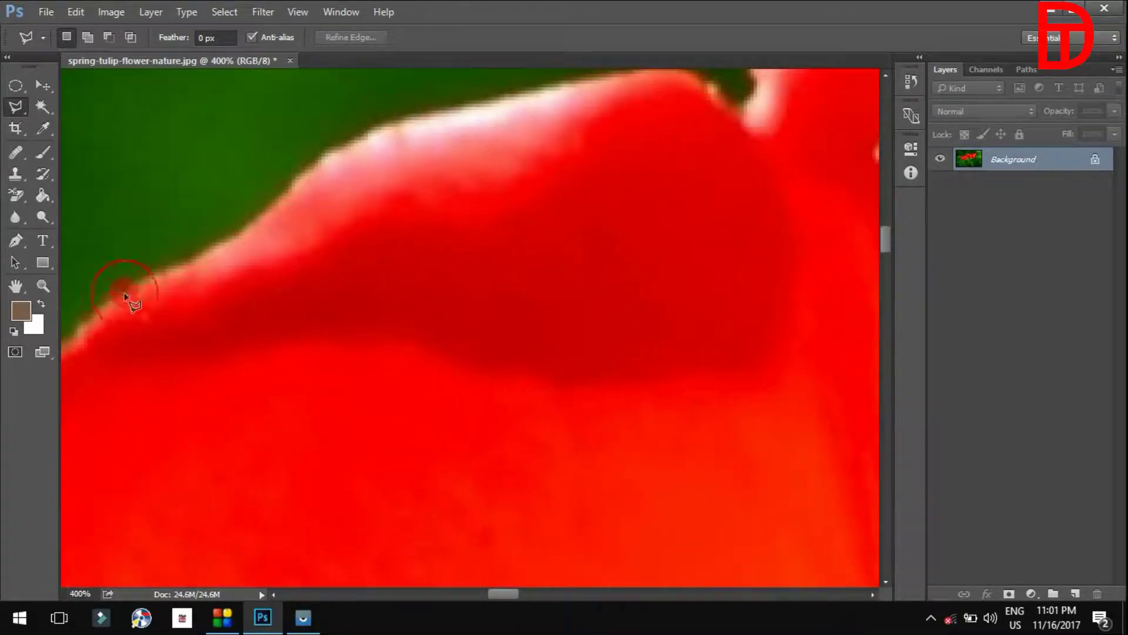
{"action": "left_click", "coordinate": [167, 270]}
{"action": "left_click", "coordinate": [234, 252]}
{"action": "left_click", "coordinate": [352, 150]}
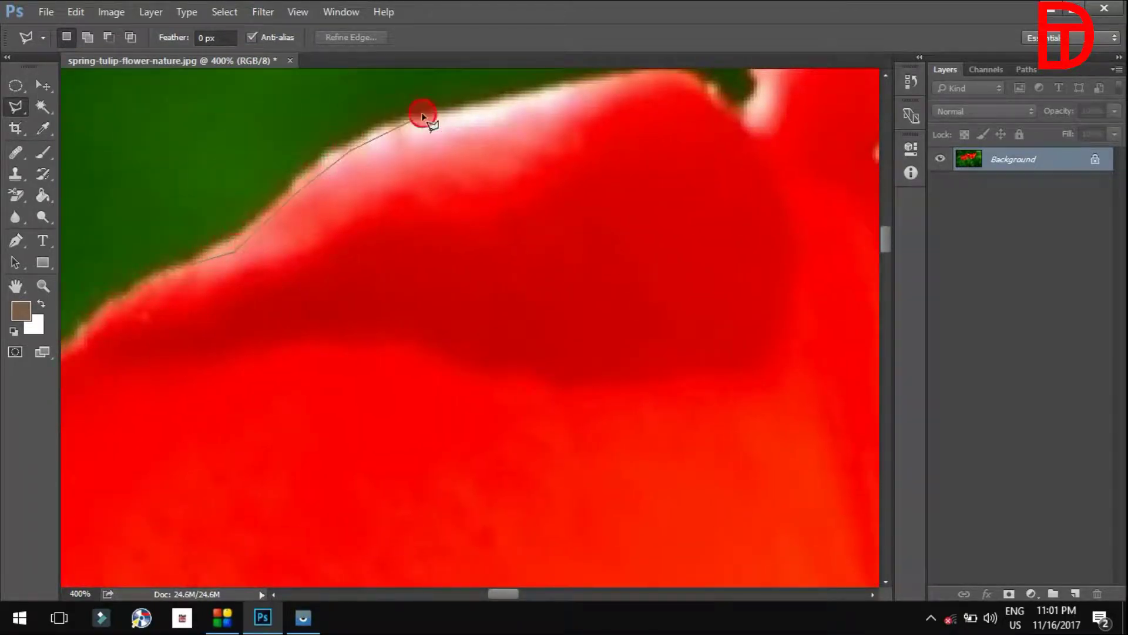
{"action": "left_click", "coordinate": [432, 115]}
{"action": "left_click", "coordinate": [615, 89]}
{"action": "left_click", "coordinate": [711, 101]}
{"action": "left_click", "coordinate": [738, 129]}
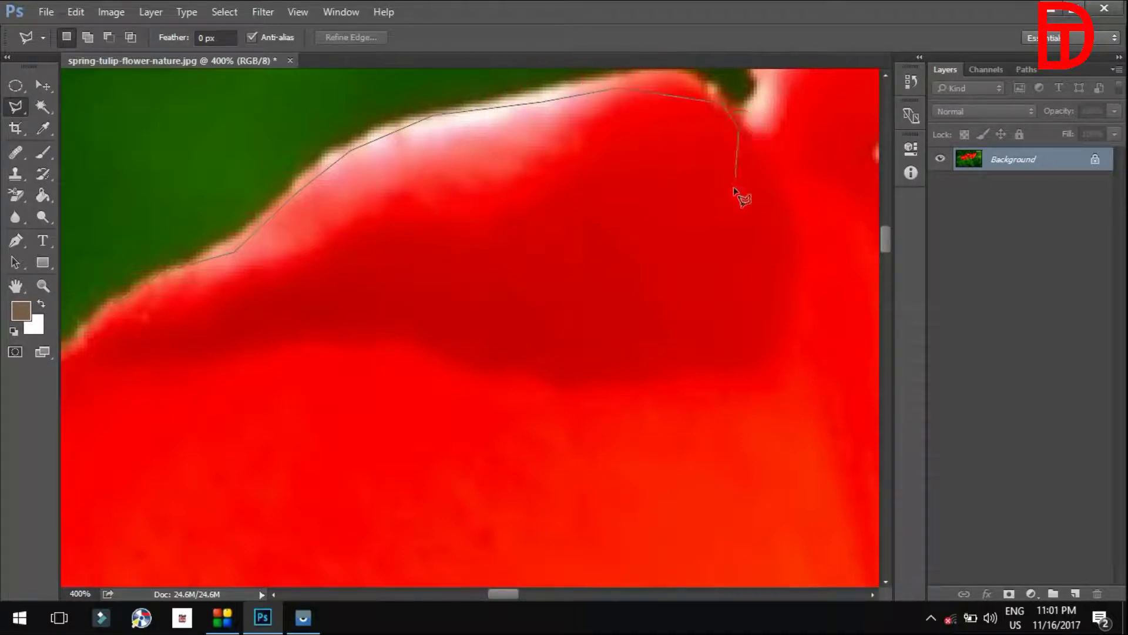
- Finish the polygon around the lower petal area, close it, and zoom back out to both flowers
{"action": "left_click", "coordinate": [697, 244]}
{"action": "left_click", "coordinate": [588, 353]}
{"action": "left_click", "coordinate": [396, 464]}
{"action": "left_click", "coordinate": [205, 510]}
{"action": "left_click", "coordinate": [120, 461]}
{"action": "left_click", "coordinate": [120, 410]}
{"action": "left_click", "coordinate": [94, 340]}
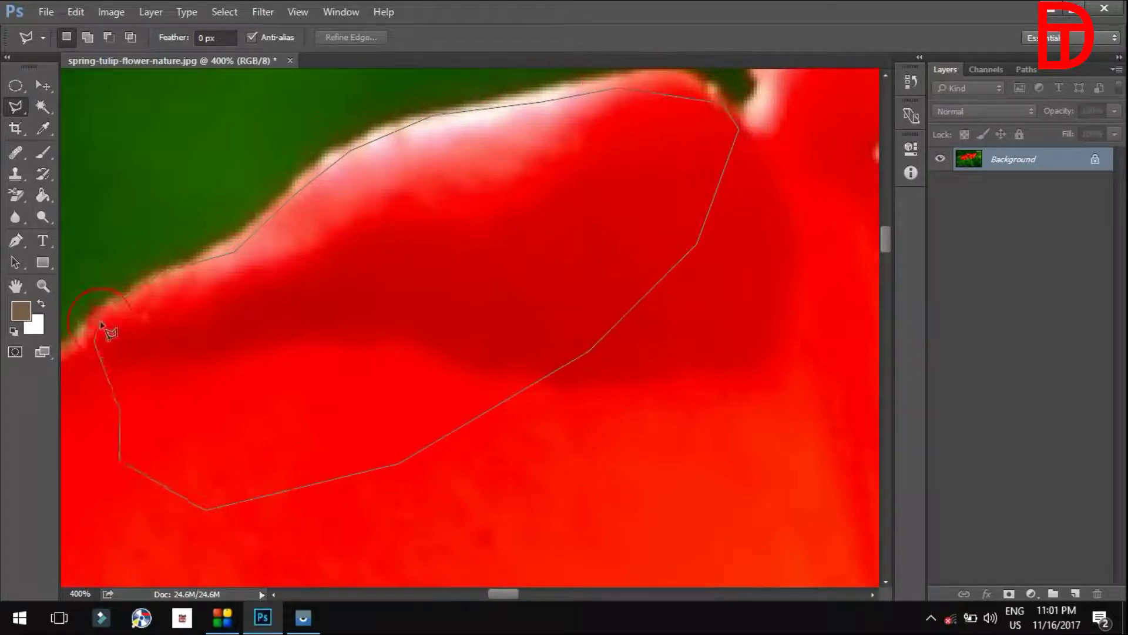
{"action": "left_click", "coordinate": [111, 314]}
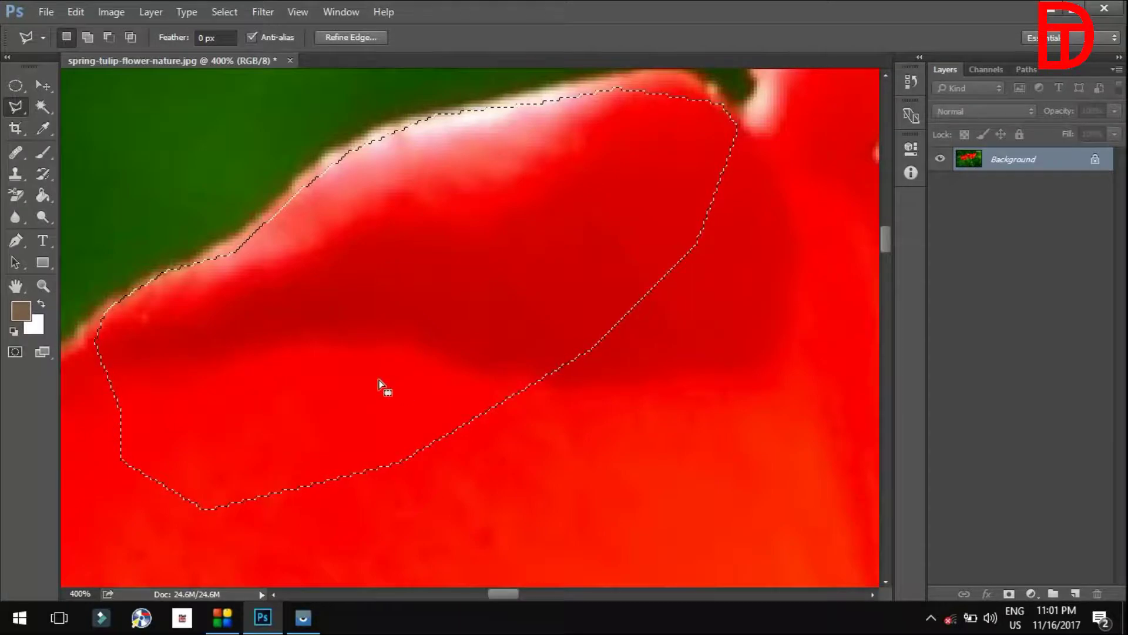
{"action": "left_click", "coordinate": [395, 359], "text": "ctrl+alt"}
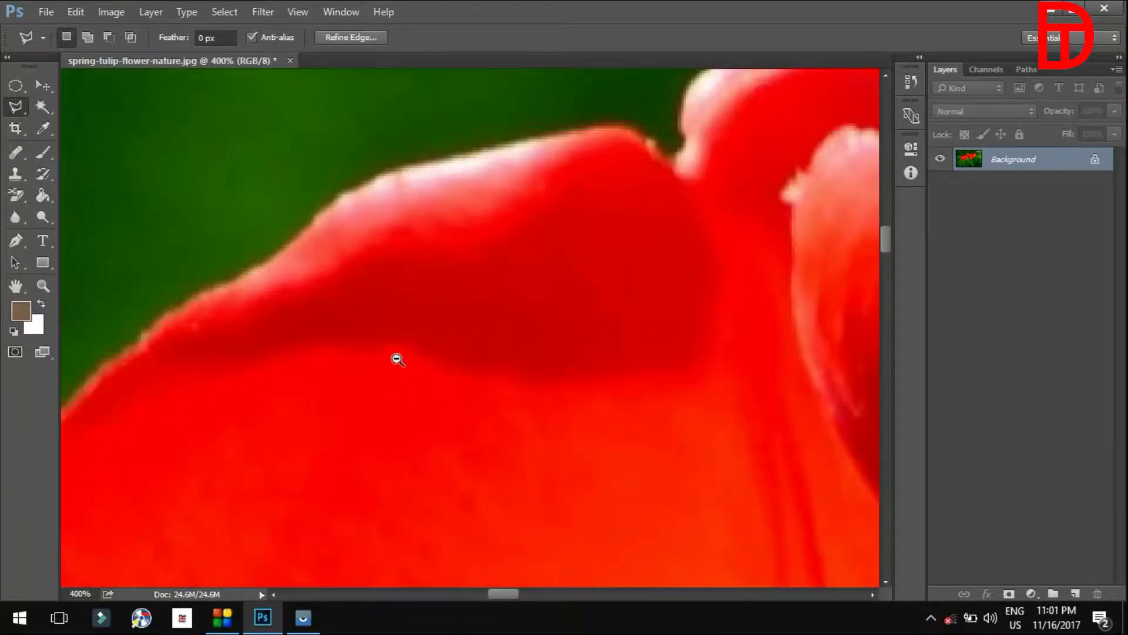
{"action": "left_click", "coordinate": [398, 359], "text": "ctrl+alt"}
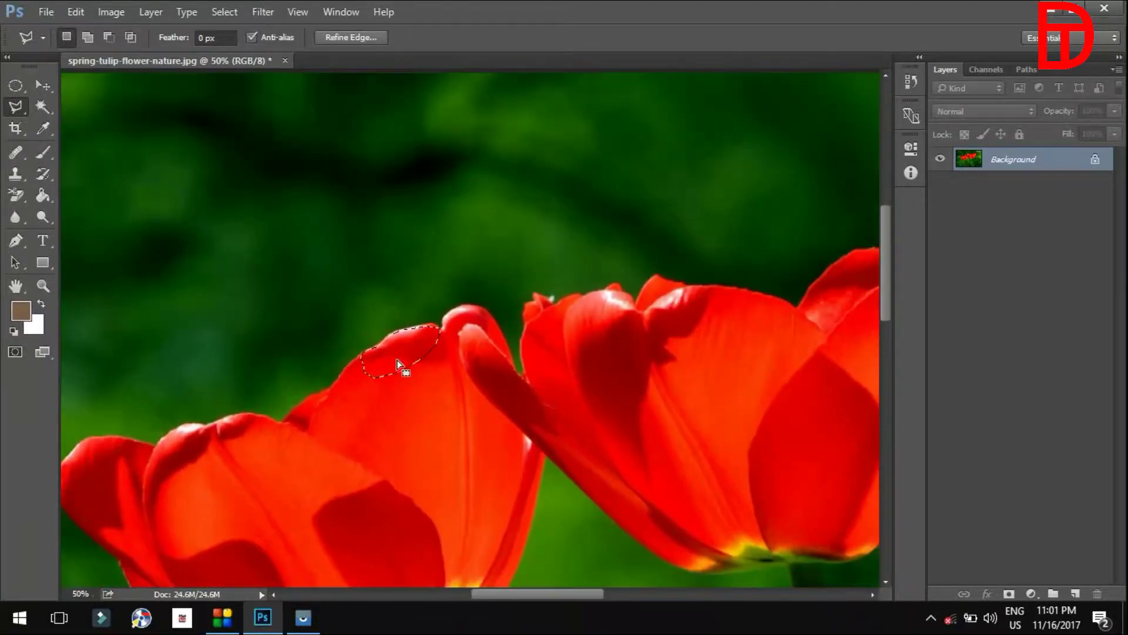
- Switch to the Magnetic Lasso Tool, trace part of the left tulip, then discard the attempt
{"action": "right_click", "coordinate": [16, 106]}
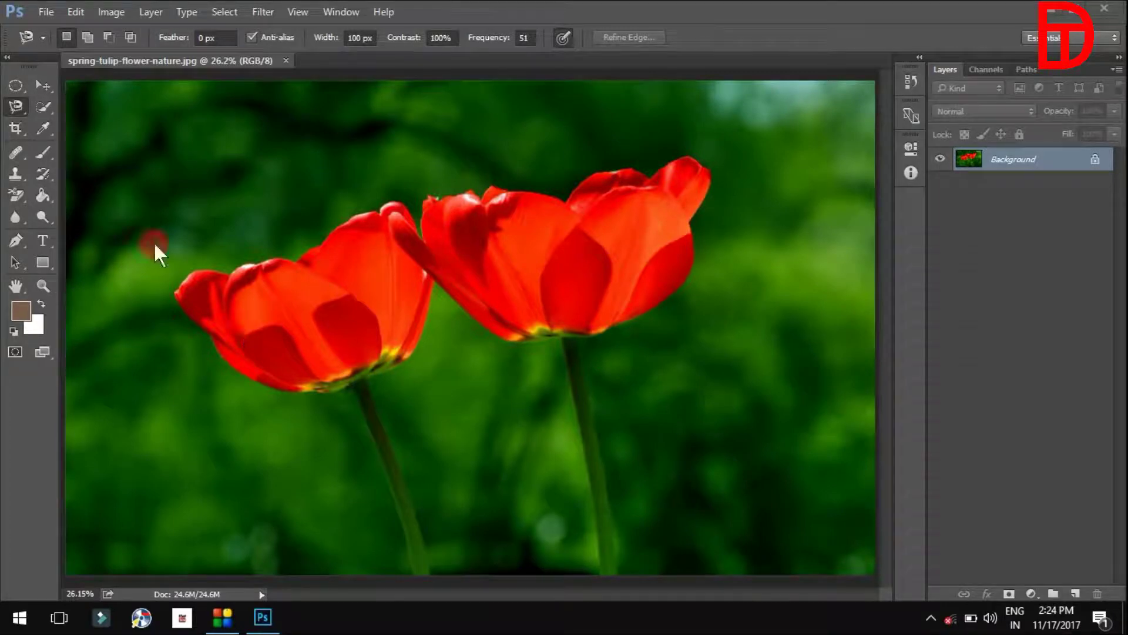
{"action": "left_click", "coordinate": [10, 104]}
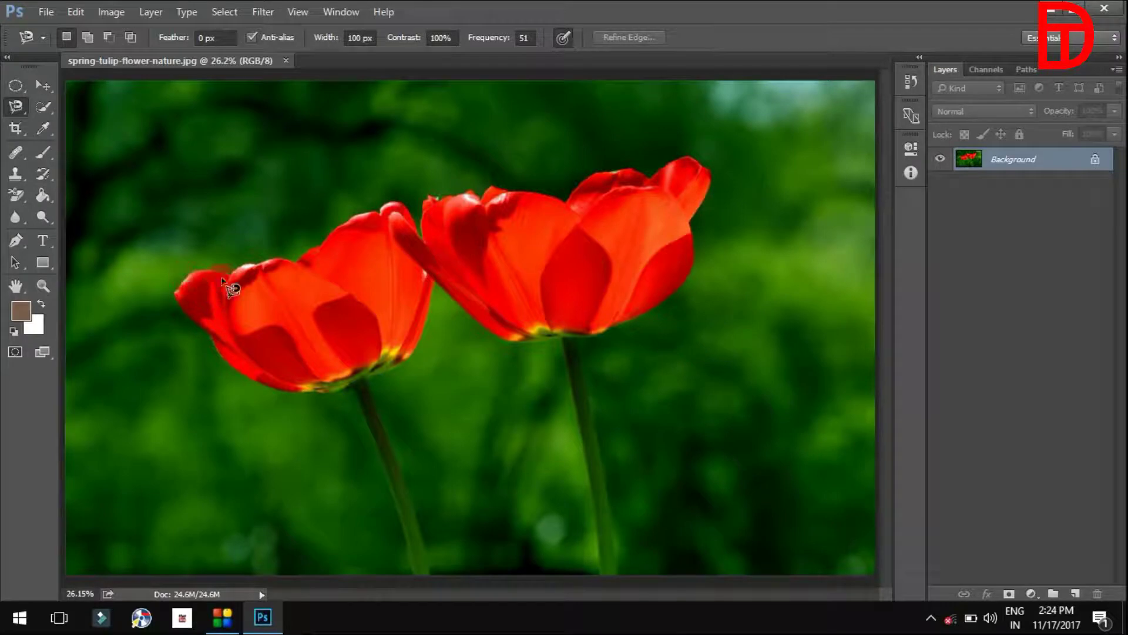
{"action": "left_click", "coordinate": [179, 288]}
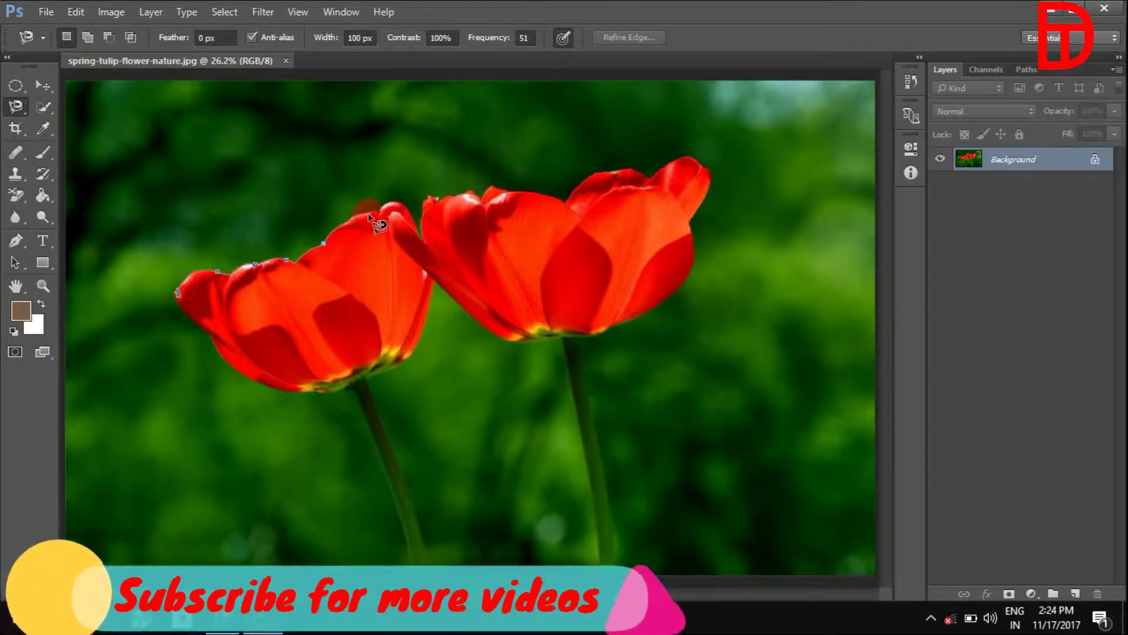
{"action": "left_click", "coordinate": [371, 205]}
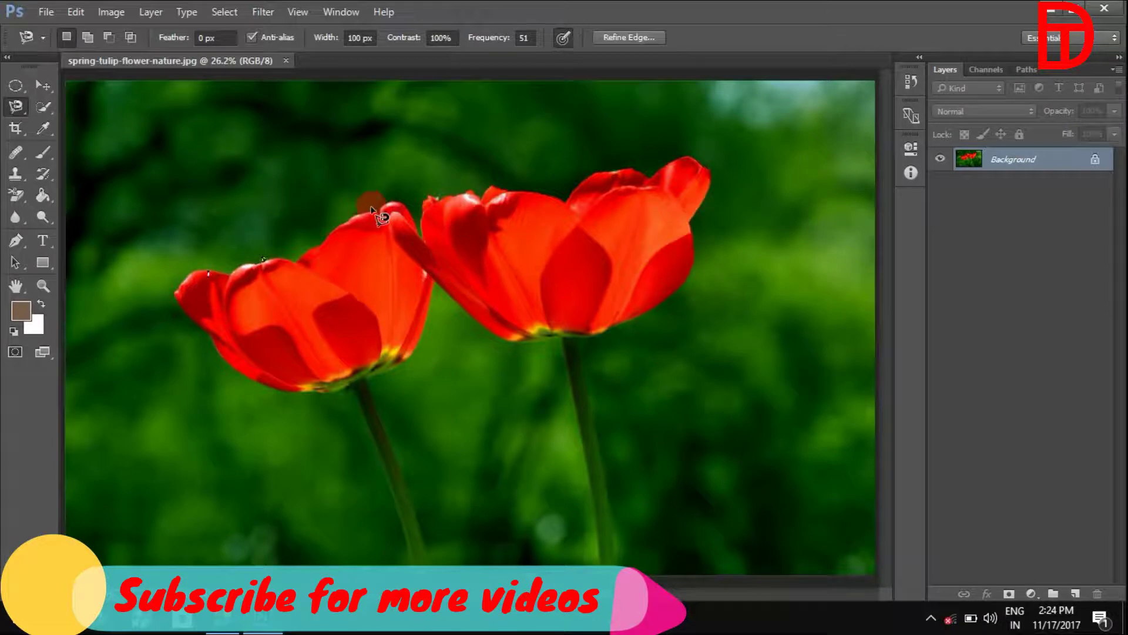
{"action": "key", "text": "ctrl+d"}
- Set the Magnetic Lasso's anchor Frequency to 100 in the options bar
{"action": "left_click", "coordinate": [533, 40]}
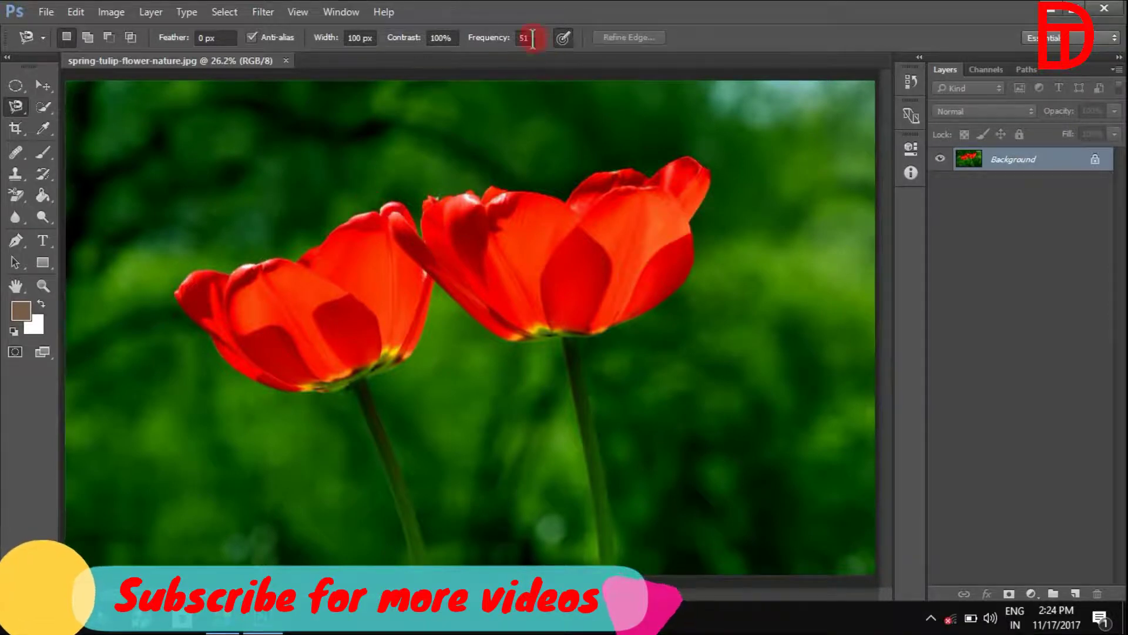
{"action": "left_click", "coordinate": [506, 40]}
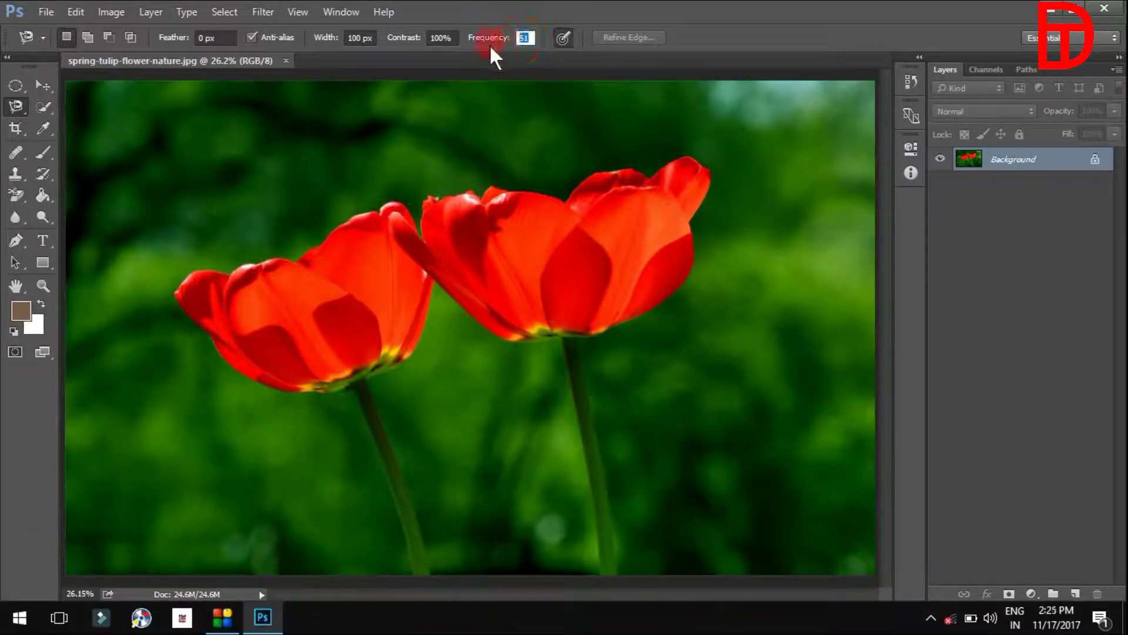
{"action": "type", "text": "100"}
{"action": "left_click", "coordinate": [490, 49]}
{"action": "left_click", "coordinate": [528, 37]}
{"action": "left_click", "coordinate": [43, 37]}
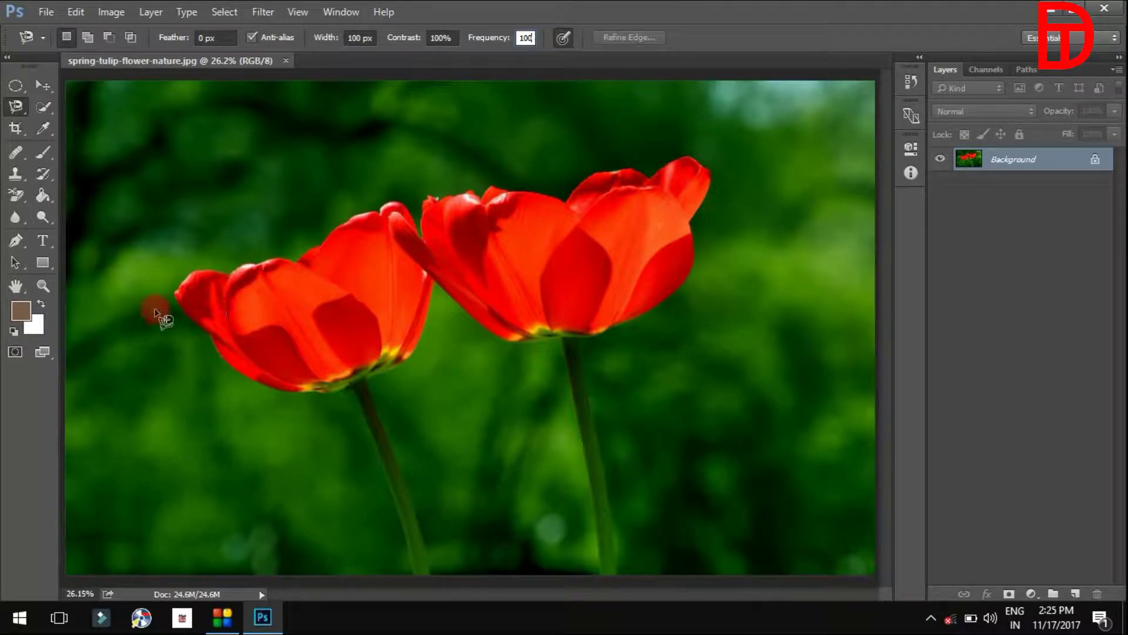
- Trace a magnetic lasso outline around both tulip heads, closing it back at the start
{"action": "left_click", "coordinate": [176, 297]}
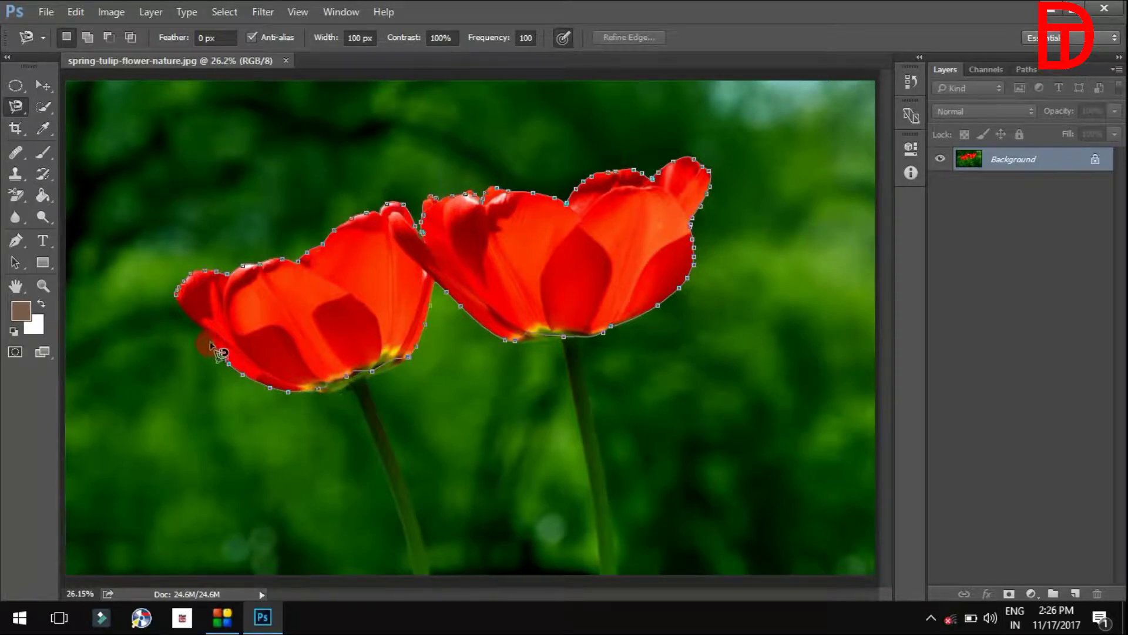
{"action": "left_click", "coordinate": [176, 301]}
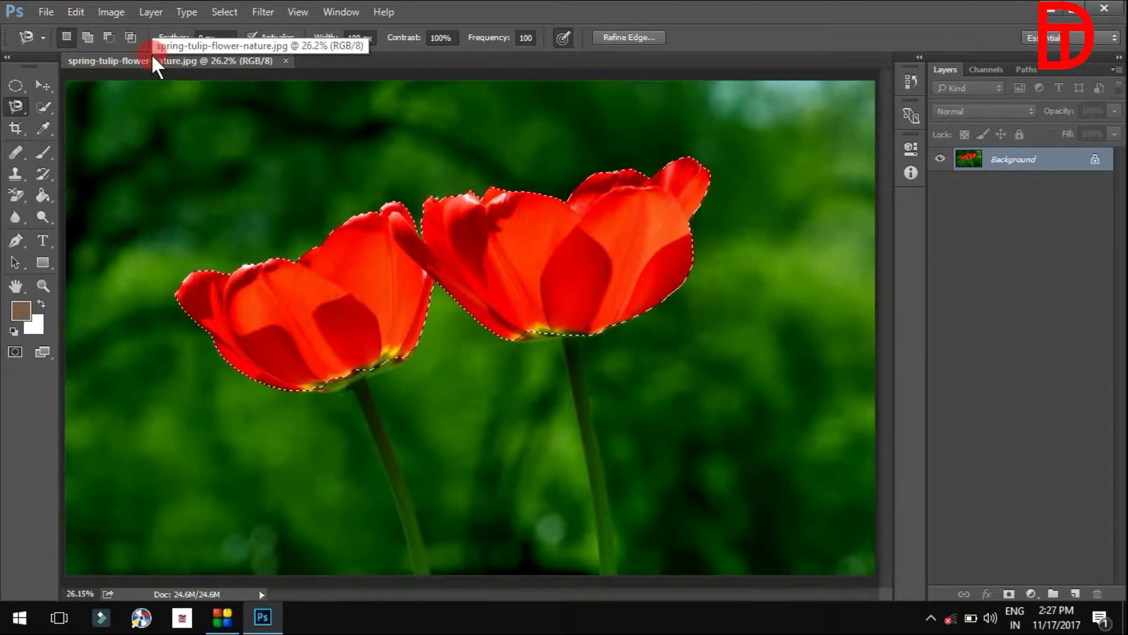
{"action": "left_click", "coordinate": [560, 353]}
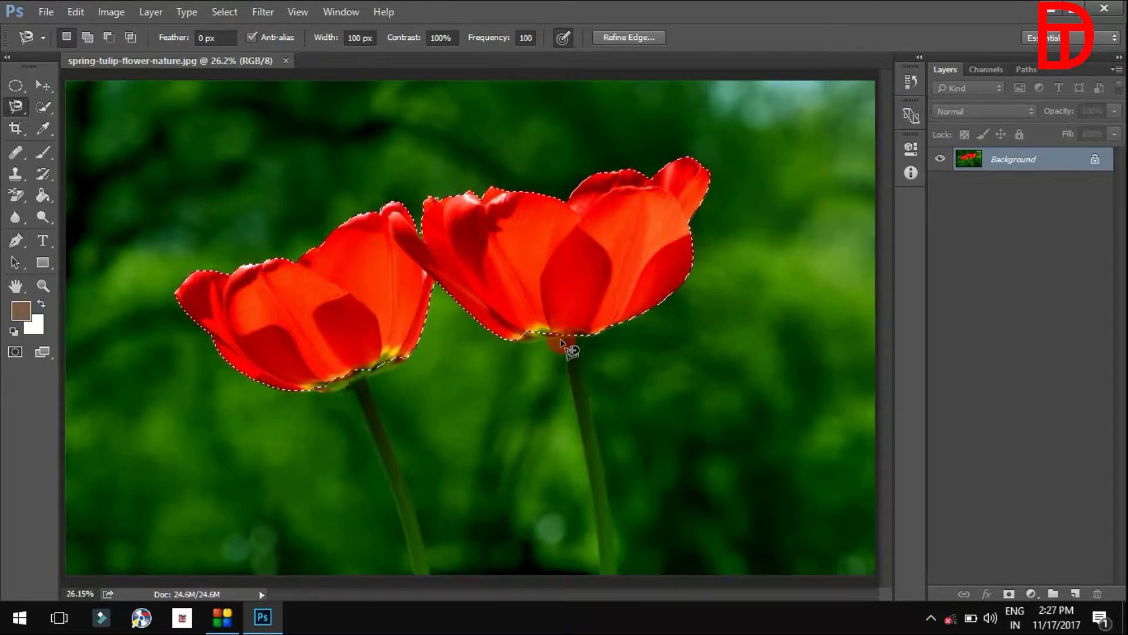
- Open Refine Edge for the tulip selection, move the dialog aside, and set View to Overlay
{"action": "left_click", "coordinate": [627, 38]}
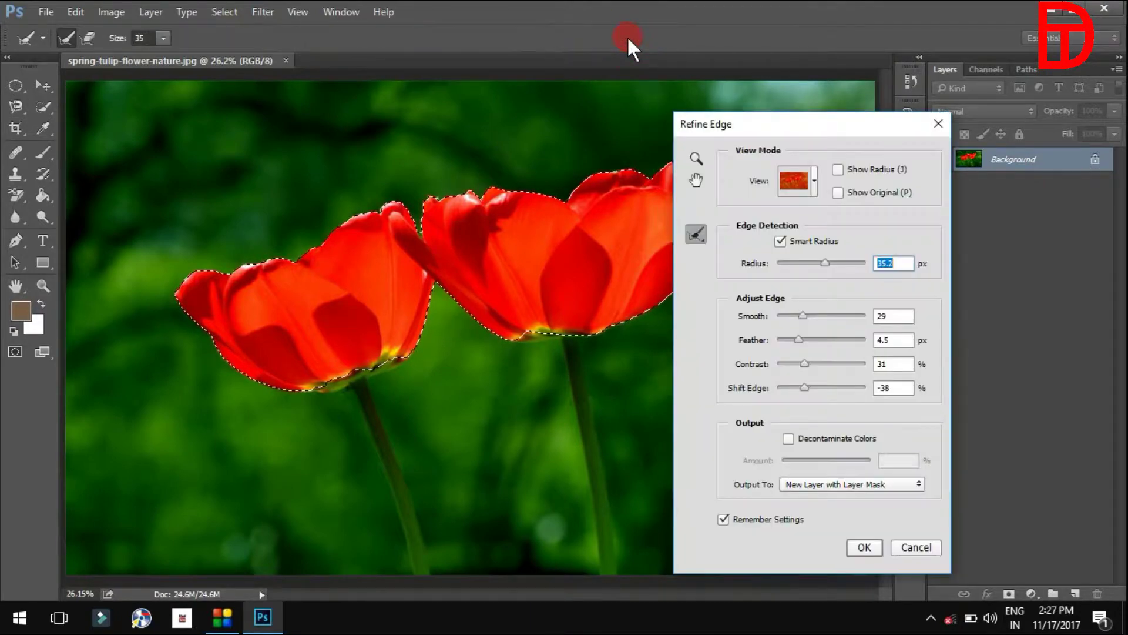
{"action": "left_click", "coordinate": [793, 118]}
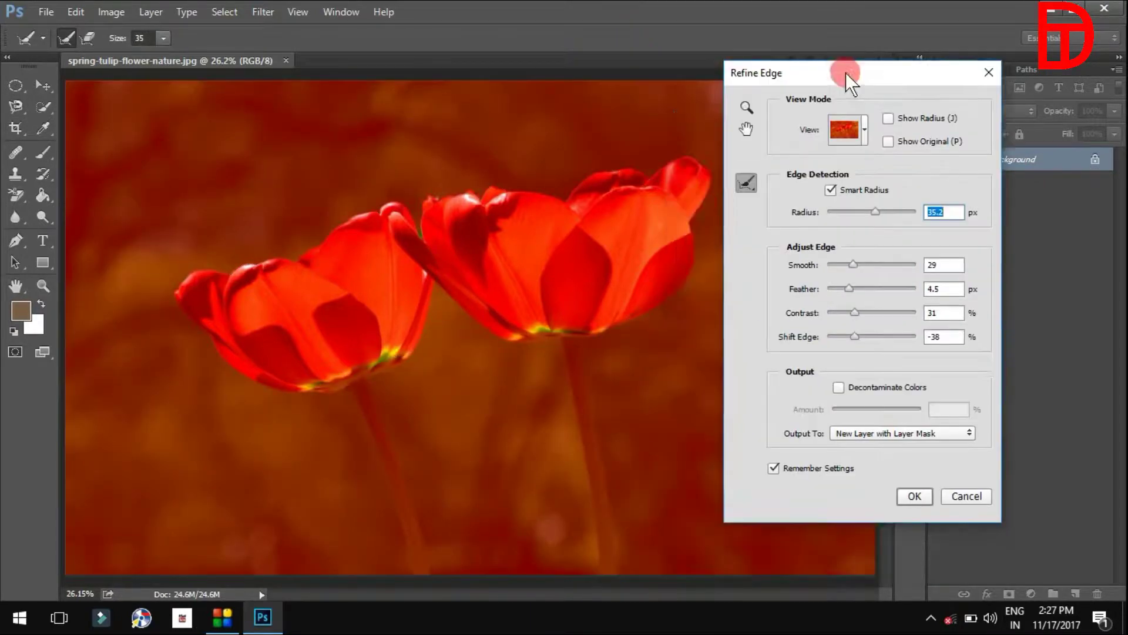
{"action": "left_click_drag", "start_coordinate": [795, 124], "coordinate": [847, 43]}
{"action": "left_click", "coordinate": [868, 103]}
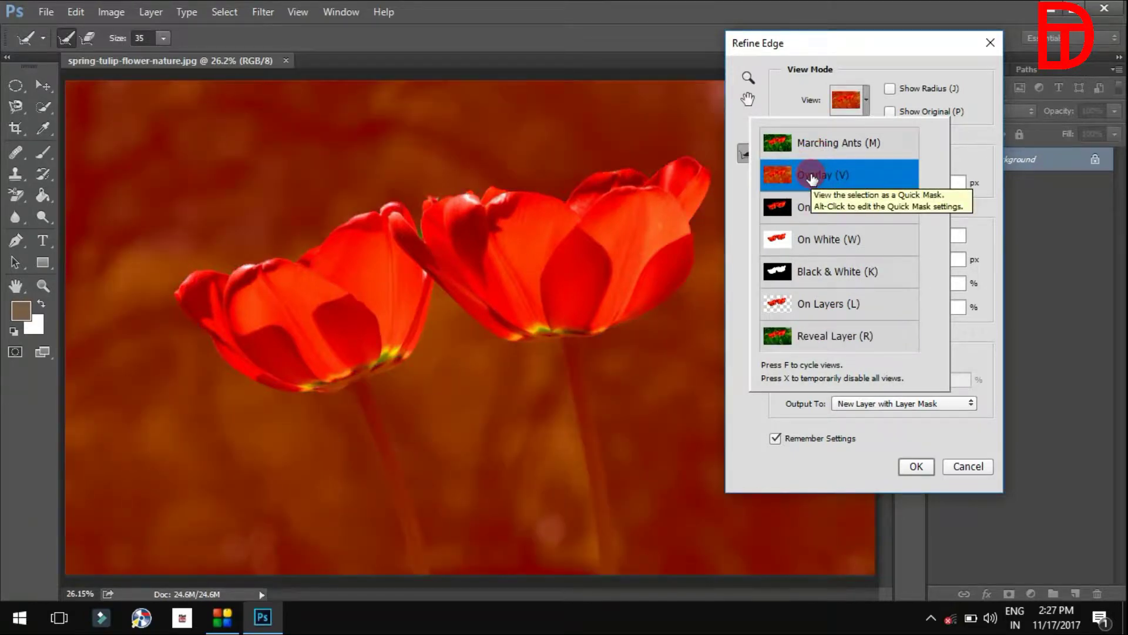
{"action": "left_click", "coordinate": [932, 428]}
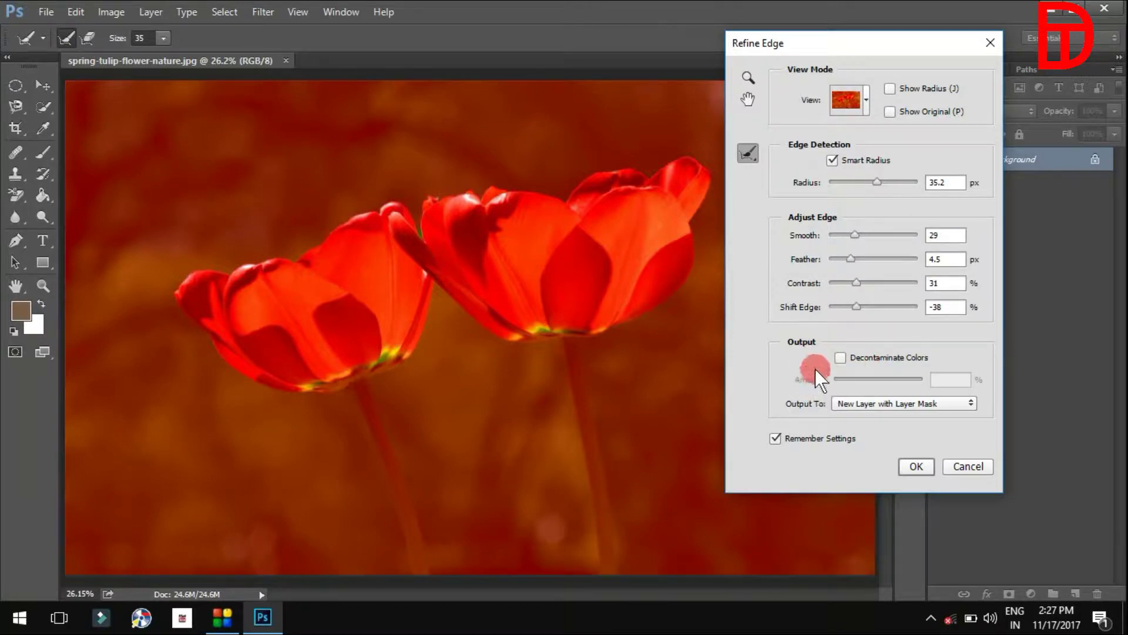
- Set Output To New Layer with Layer Mask and brush over the right tulip's upper tip
{"action": "left_click", "coordinate": [950, 404]}
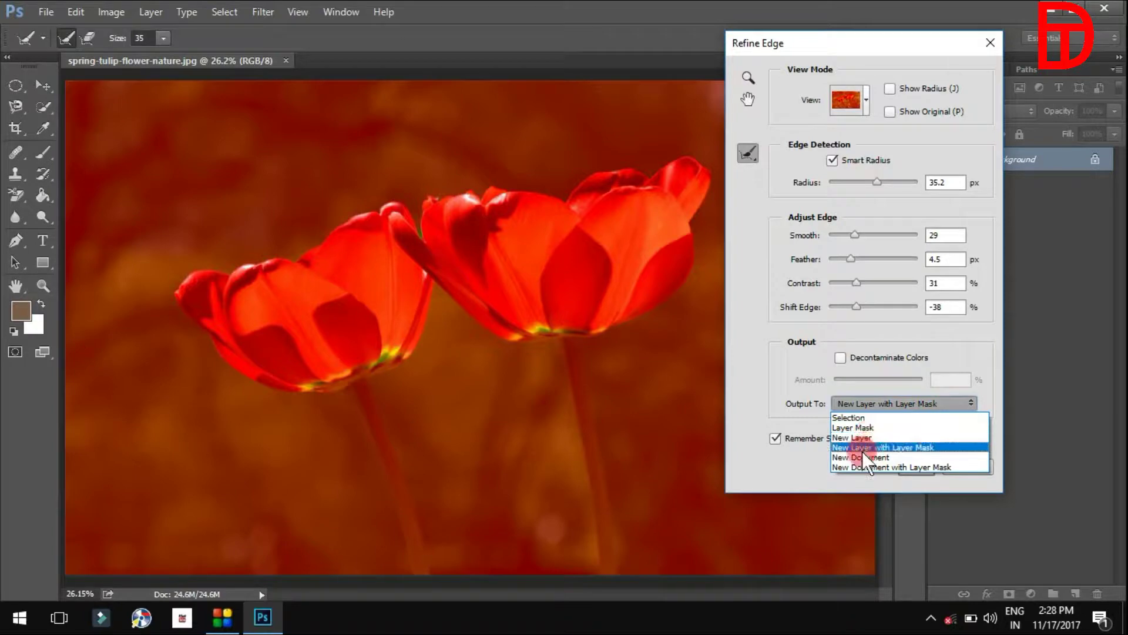
{"action": "left_click", "coordinate": [912, 447]}
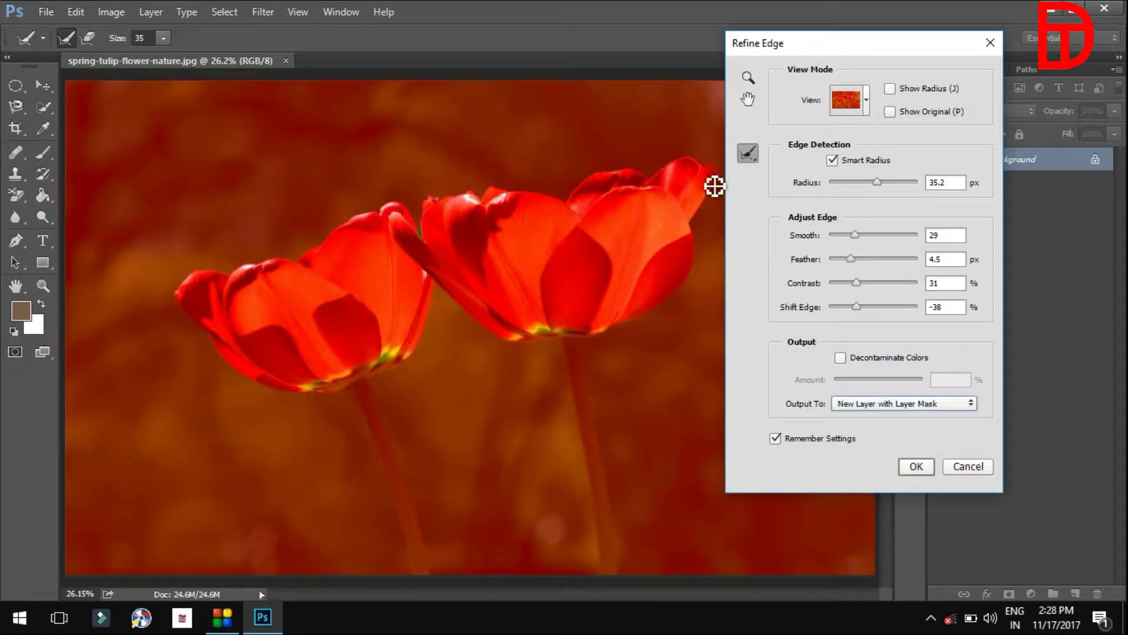
{"action": "left_click_drag", "start_coordinate": [715, 186], "coordinate": [726, 188]}
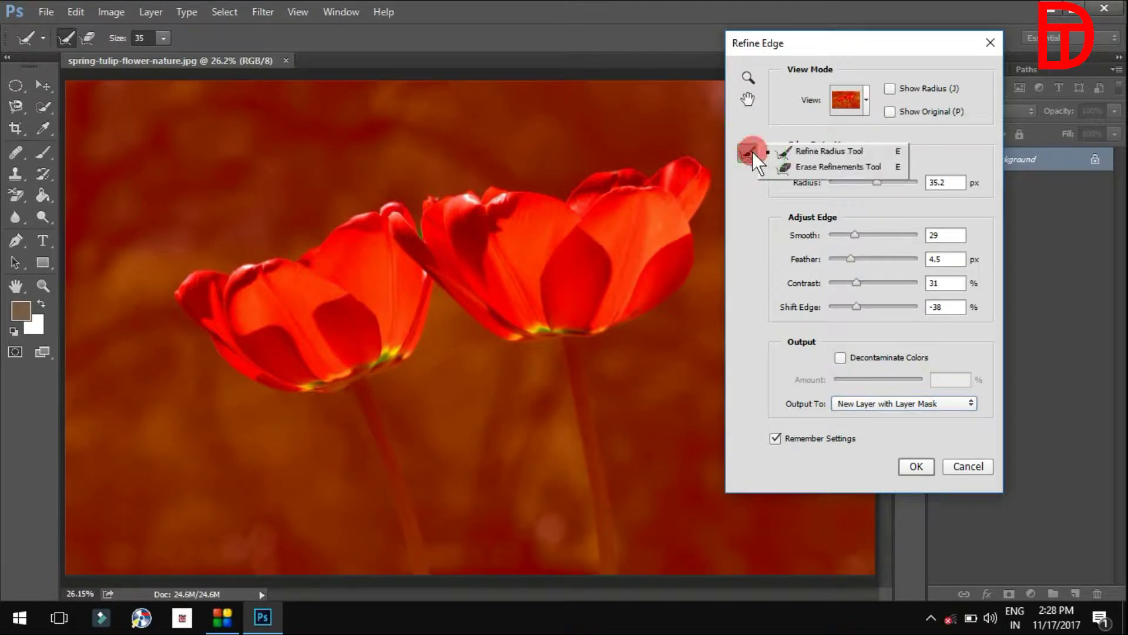
- Use the Refine Radius Tool at brush size 91 to paint along the tulips' upper edges
{"action": "mouse_move", "coordinate": [753, 154]}
{"action": "left_mouse_down"}
{"action": "mouse_move", "coordinate": [823, 171]}
{"action": "mouse_move", "coordinate": [823, 153]}
{"action": "left_mouse_up"}
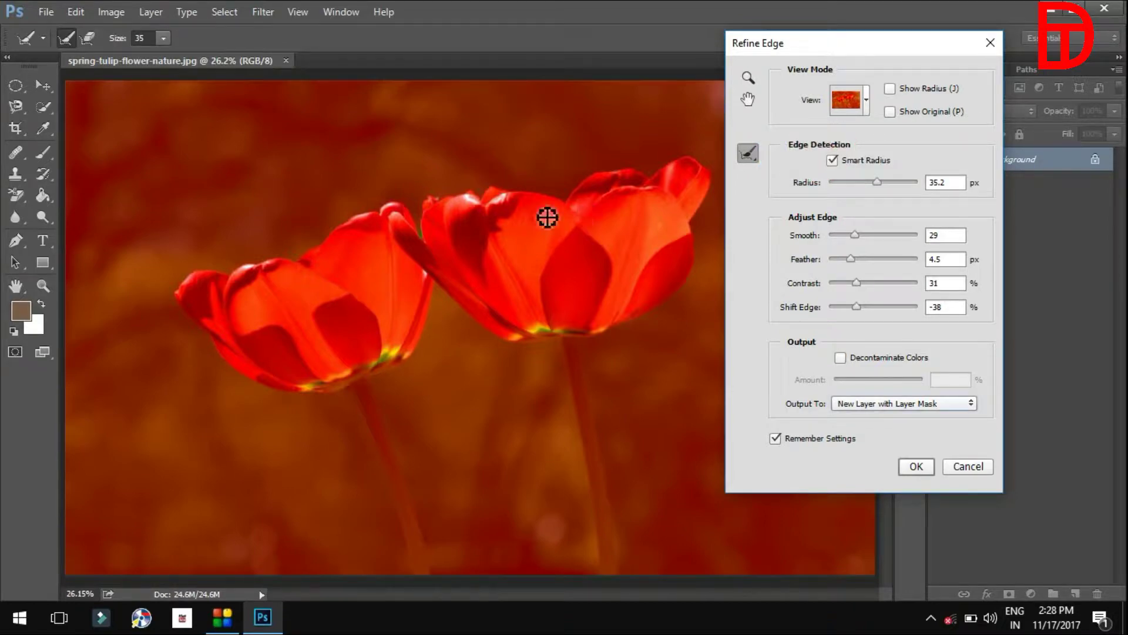
{"action": "left_click", "coordinate": [163, 38]}
{"action": "left_click_drag", "start_coordinate": [171, 55], "coordinate": [205, 70]}
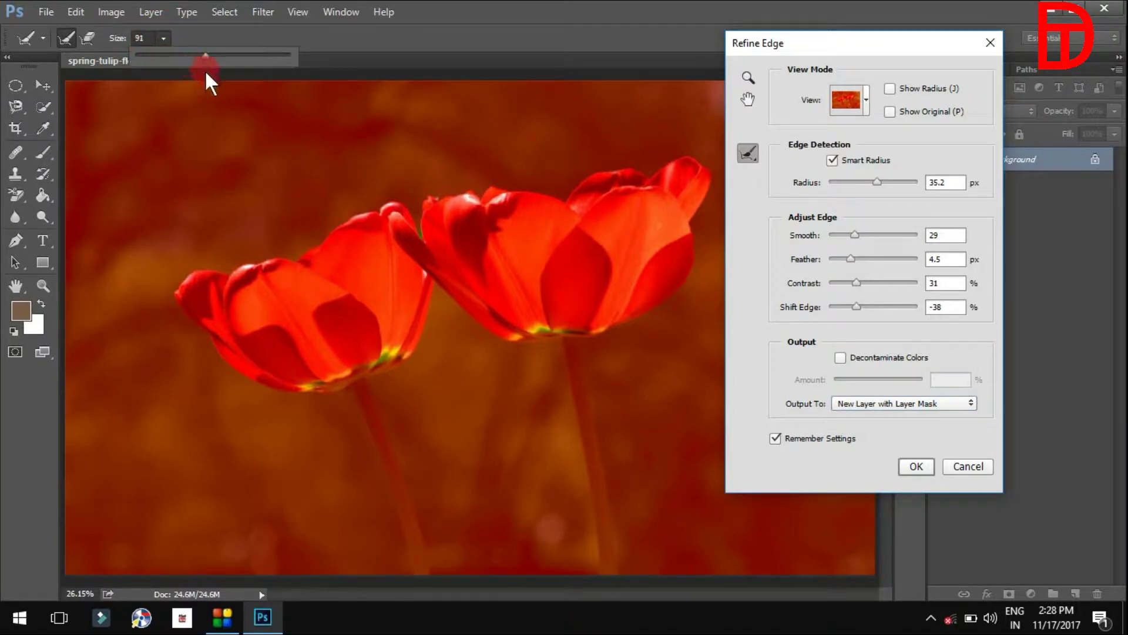
{"action": "left_click", "coordinate": [180, 298]}
{"action": "mouse_move", "coordinate": [187, 287]}
{"action": "left_mouse_down"}
{"action": "mouse_move", "coordinate": [311, 261]}
{"action": "mouse_move", "coordinate": [398, 211]}
{"action": "mouse_move", "coordinate": [411, 222]}
{"action": "mouse_move", "coordinate": [491, 194]}
{"action": "mouse_move", "coordinate": [575, 194]}
{"action": "mouse_move", "coordinate": [695, 166]}
{"action": "mouse_move", "coordinate": [713, 177]}
{"action": "mouse_move", "coordinate": [697, 262]}
{"action": "mouse_move", "coordinate": [649, 323]}
{"action": "mouse_move", "coordinate": [524, 347]}
{"action": "mouse_move", "coordinate": [445, 292]}
{"action": "mouse_move", "coordinate": [411, 363]}
{"action": "mouse_move", "coordinate": [310, 398]}
{"action": "mouse_move", "coordinate": [244, 378]}
{"action": "mouse_move", "coordinate": [178, 311]}
{"action": "left_mouse_up"}
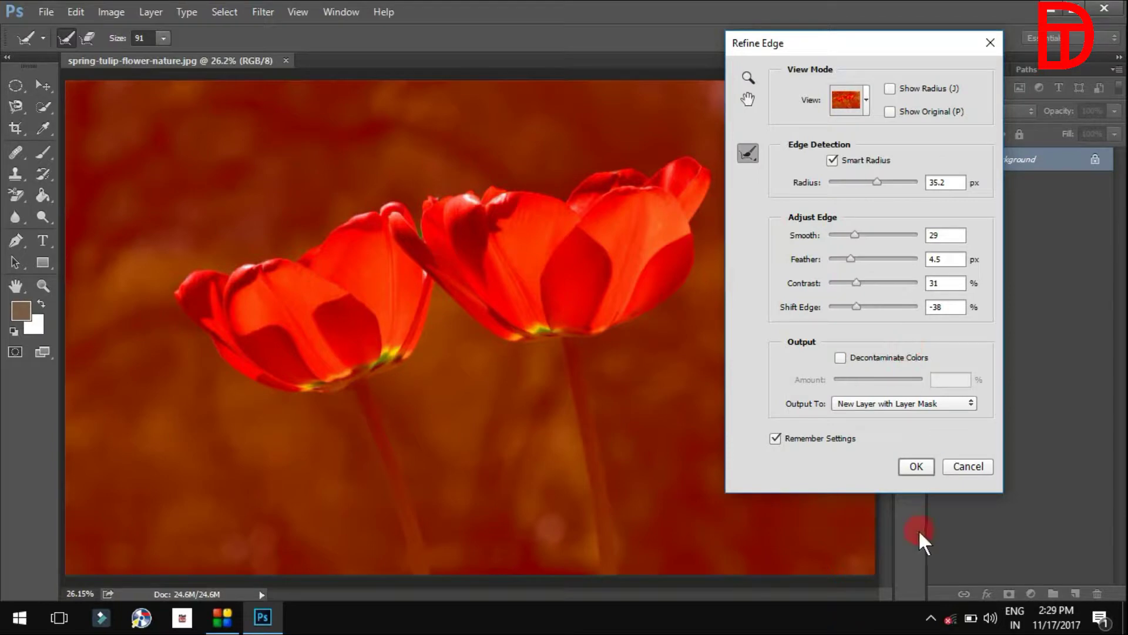
- Toggle Show Radius and Show Original to compare, then apply the Refine Edge result
{"action": "left_click", "coordinate": [889, 88]}
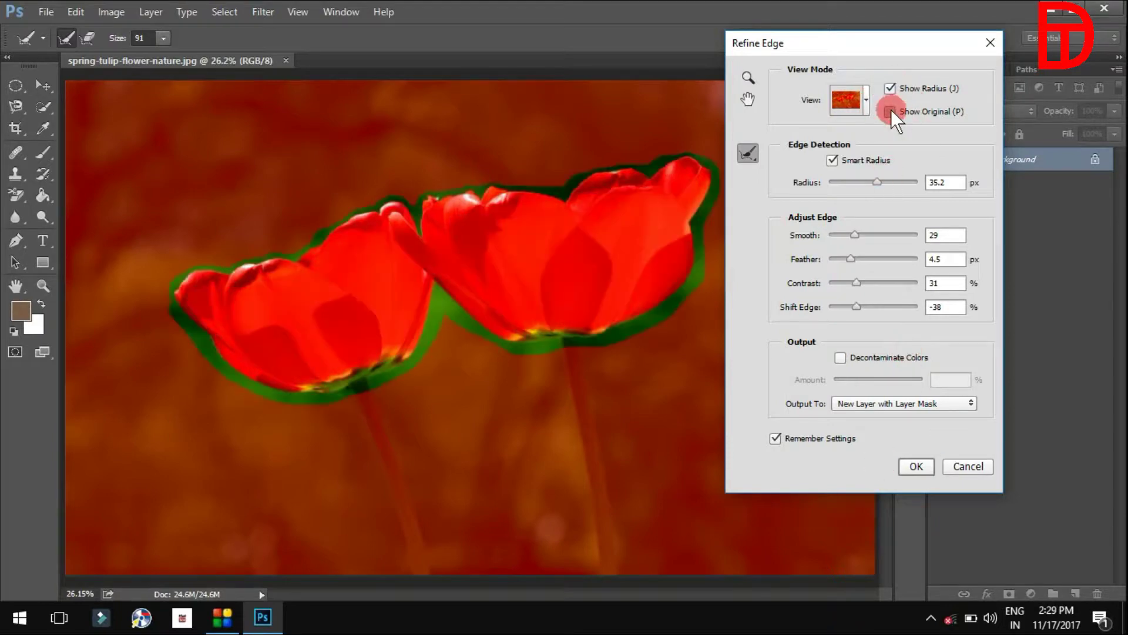
{"action": "left_click", "coordinate": [890, 110]}
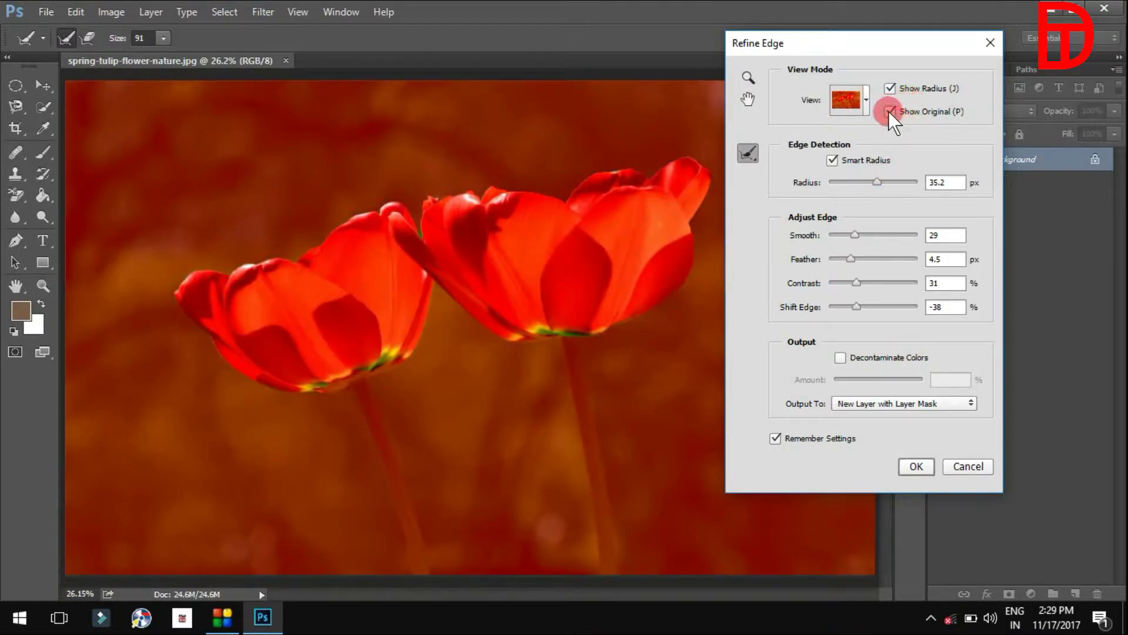
{"action": "left_click", "coordinate": [889, 111]}
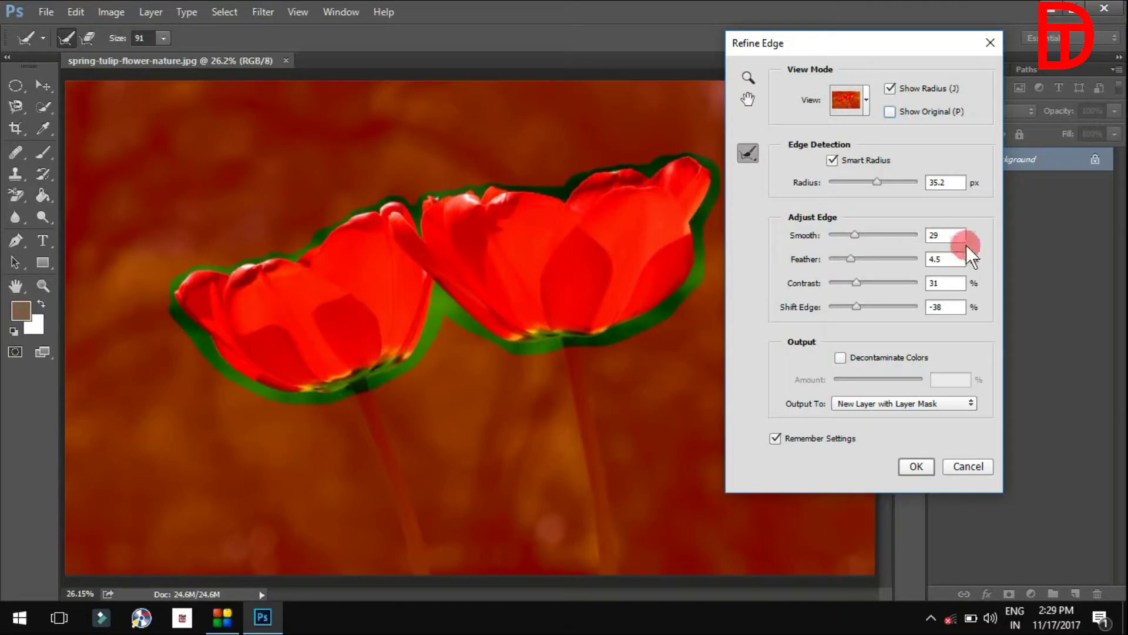
{"action": "left_click", "coordinate": [888, 112]}
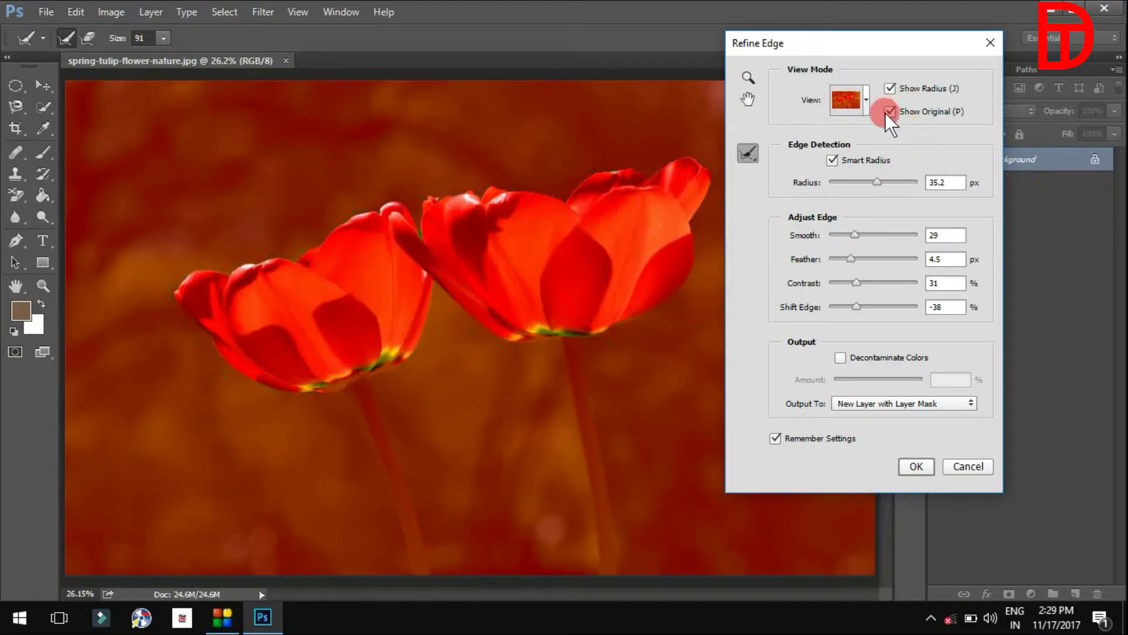
{"action": "left_click", "coordinate": [910, 466]}
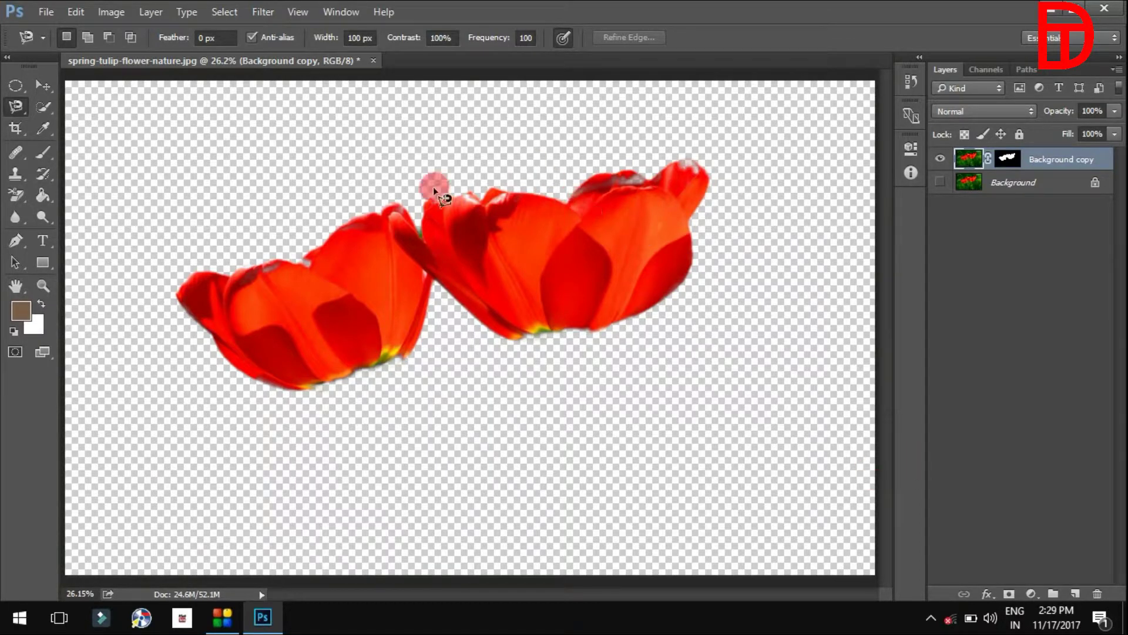
- Select the original Background layer and make it visible again
{"action": "left_click", "coordinate": [1011, 241]}
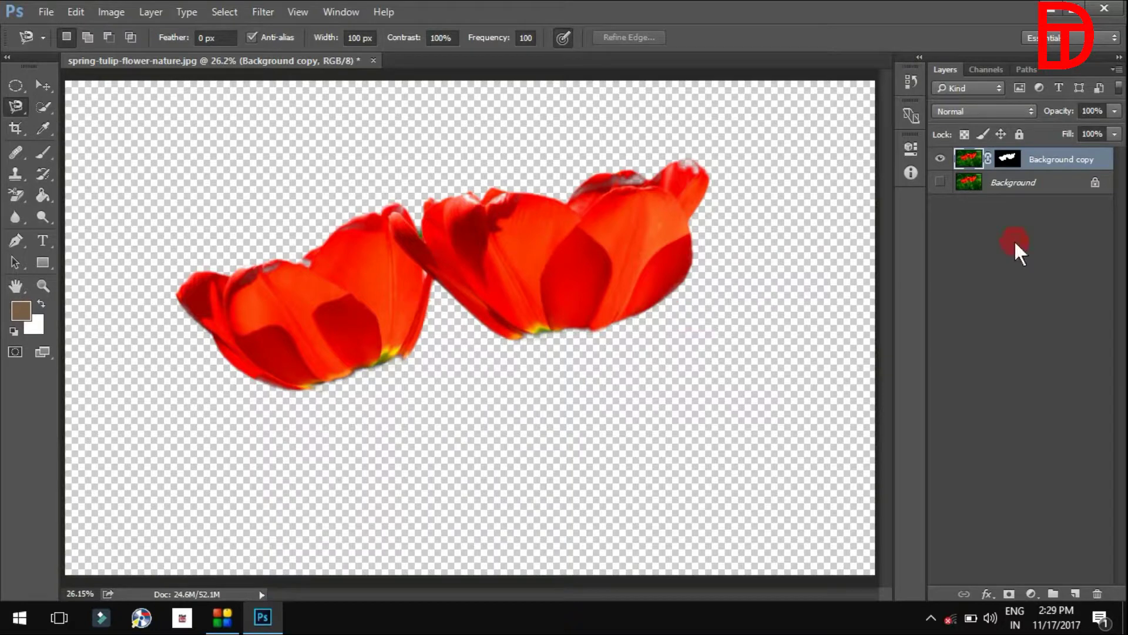
{"action": "left_click", "coordinate": [1018, 193]}
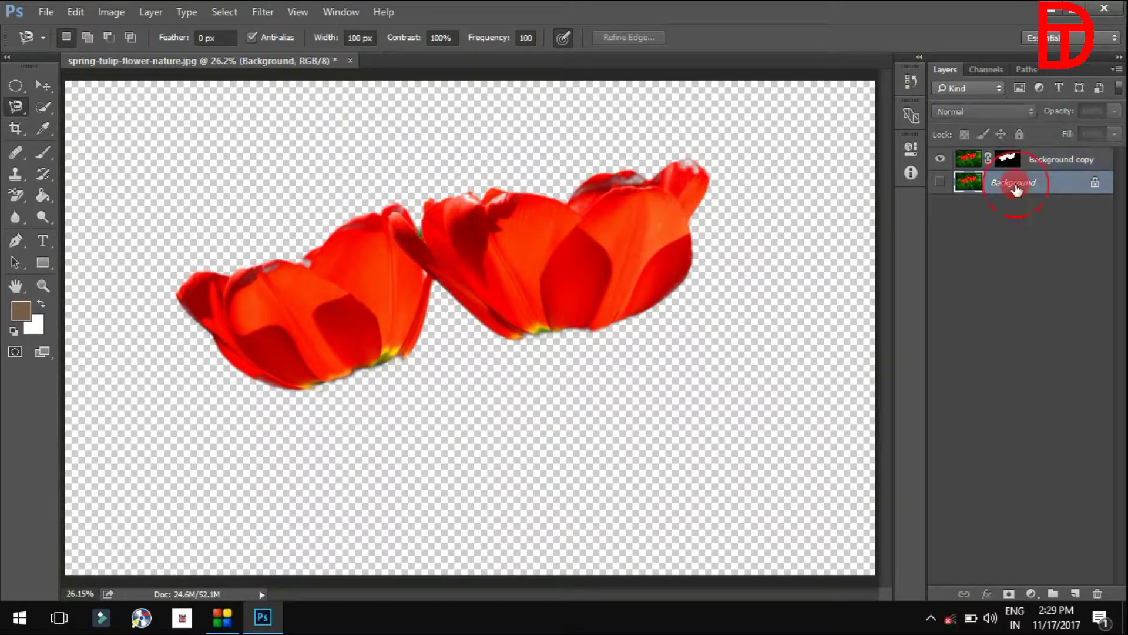
{"action": "left_click", "coordinate": [941, 183]}
- Fill the Background layer with a custom bright green colour in Normal mode
{"action": "left_click", "coordinate": [77, 12]}
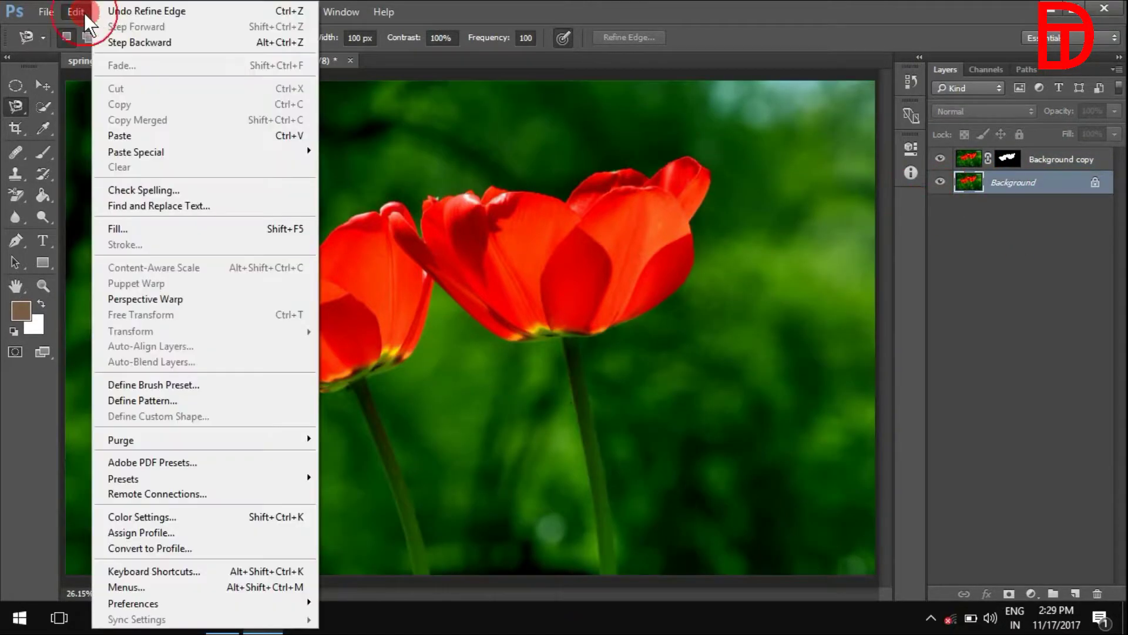
{"action": "left_click", "coordinate": [136, 229]}
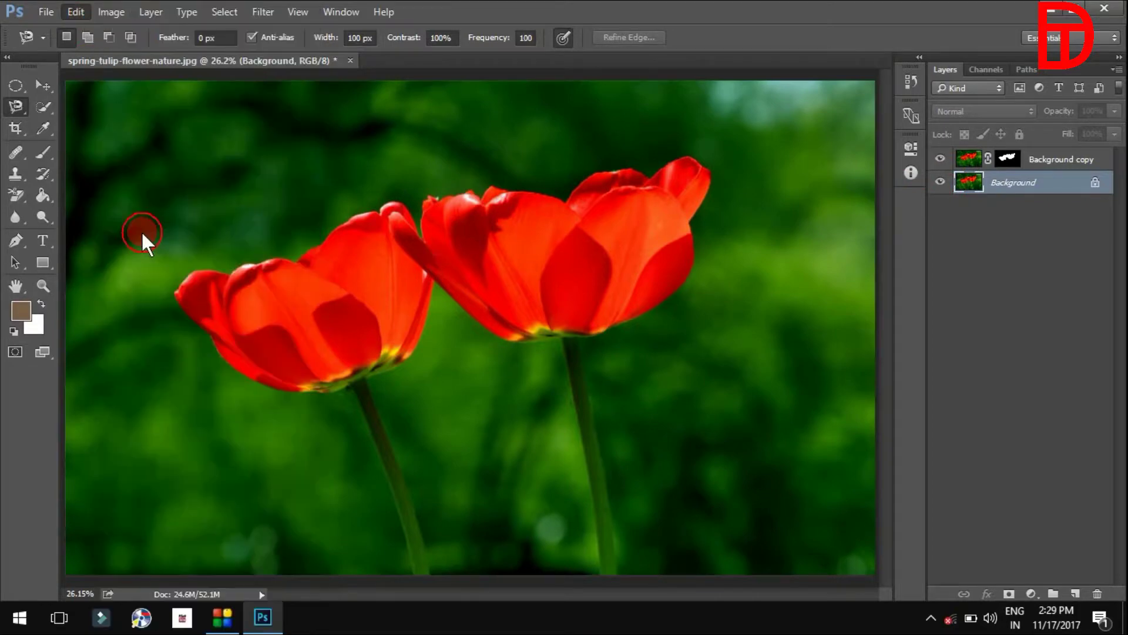
{"action": "left_click", "coordinate": [628, 168]}
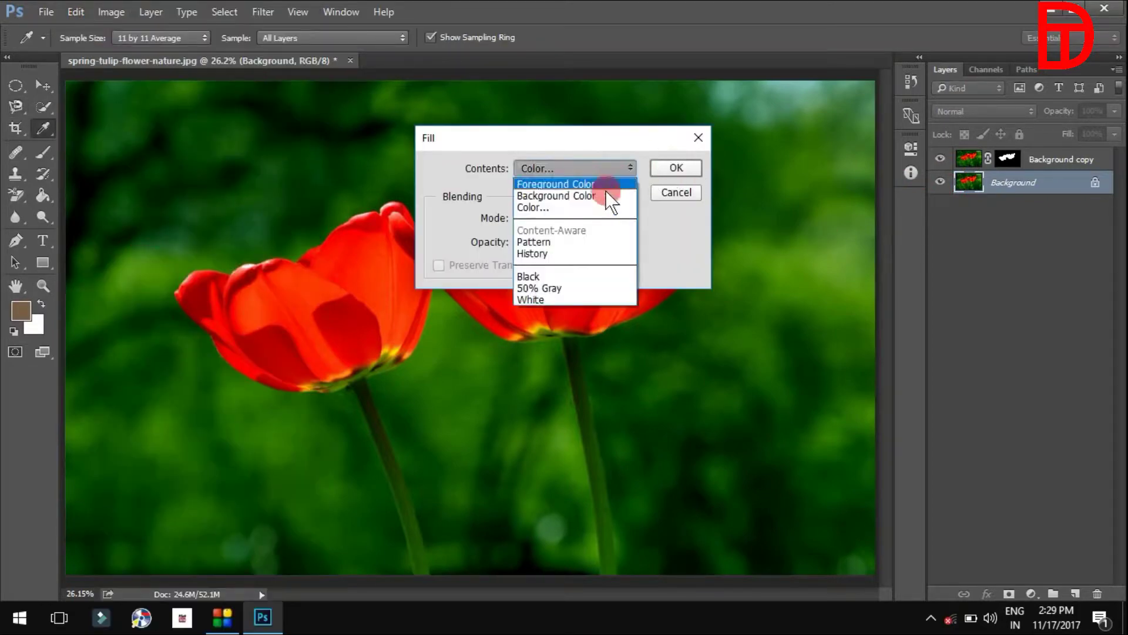
{"action": "left_click", "coordinate": [588, 209]}
{"action": "left_click_drag", "start_coordinate": [556, 181], "coordinate": [537, 212]}
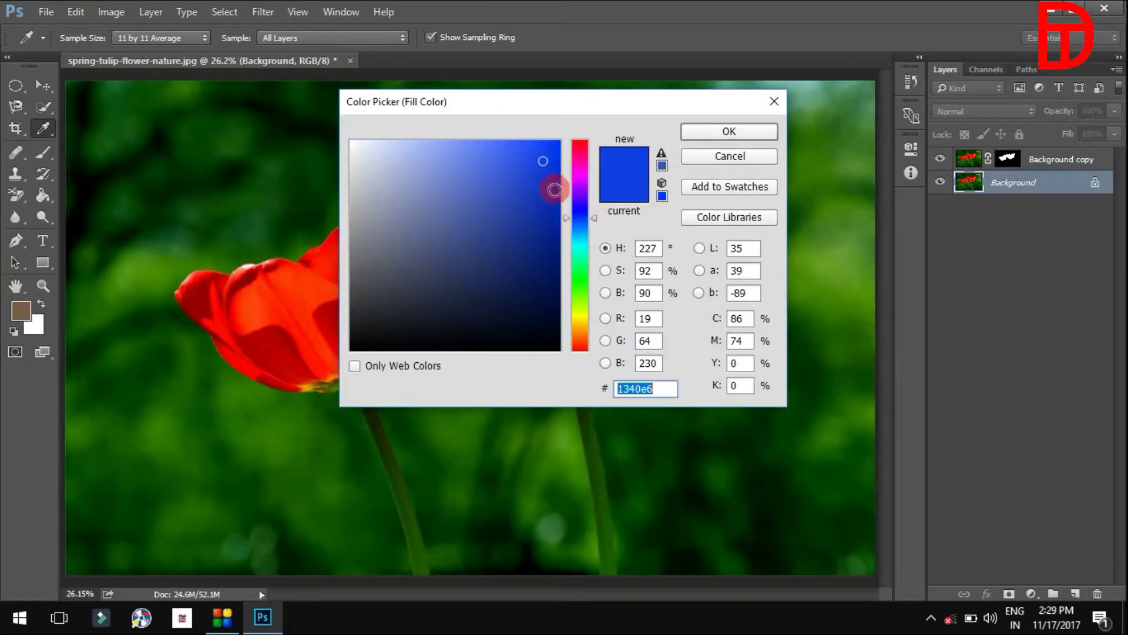
{"action": "left_click", "coordinate": [583, 276]}
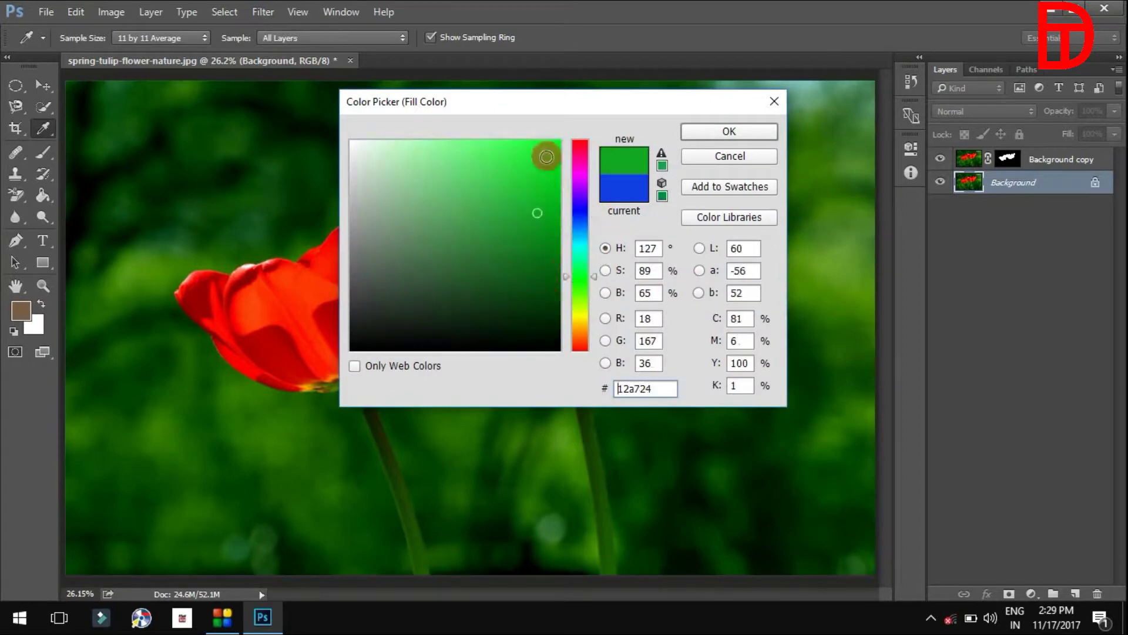
{"action": "left_click", "coordinate": [544, 153]}
{"action": "left_click", "coordinate": [758, 131]}
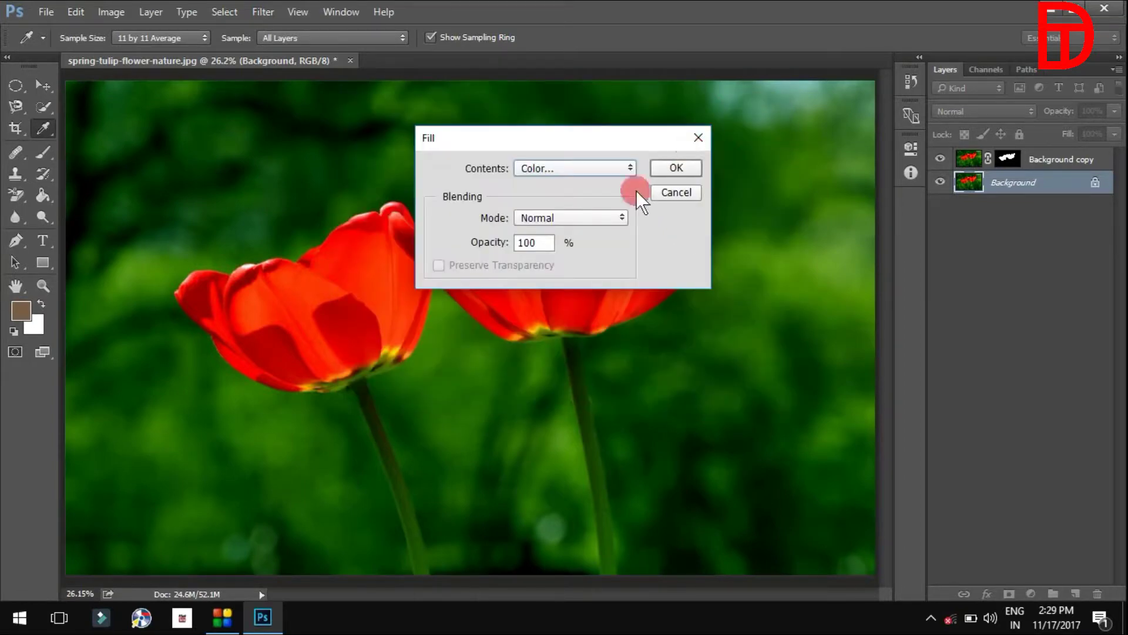
{"action": "left_click", "coordinate": [622, 216]}
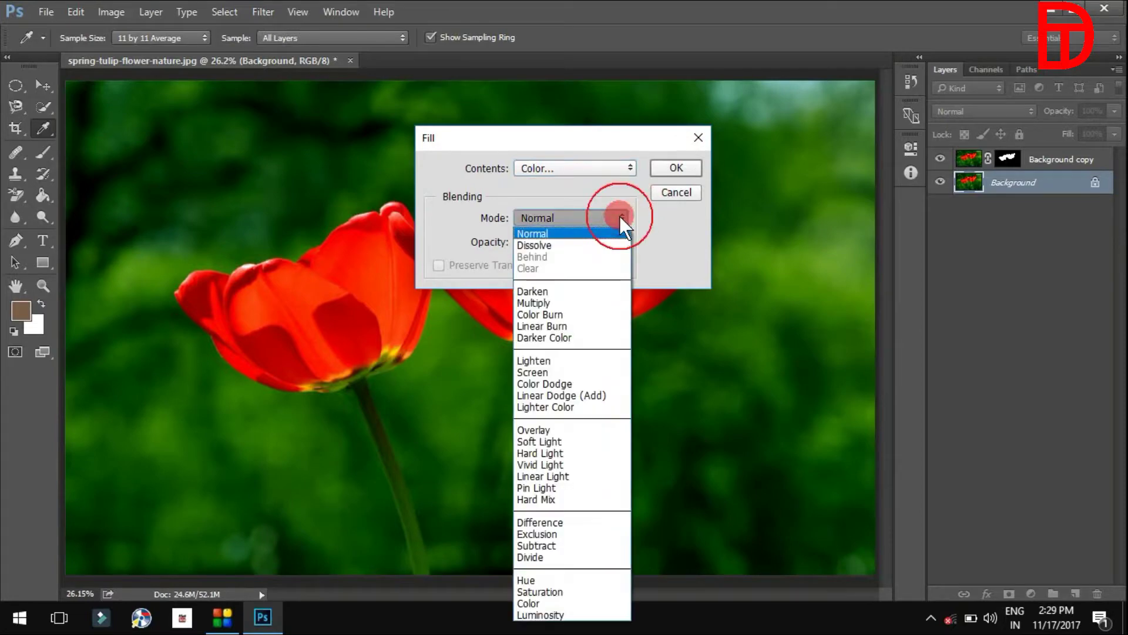
{"action": "left_click", "coordinate": [452, 218]}
{"action": "left_click", "coordinate": [682, 165]}
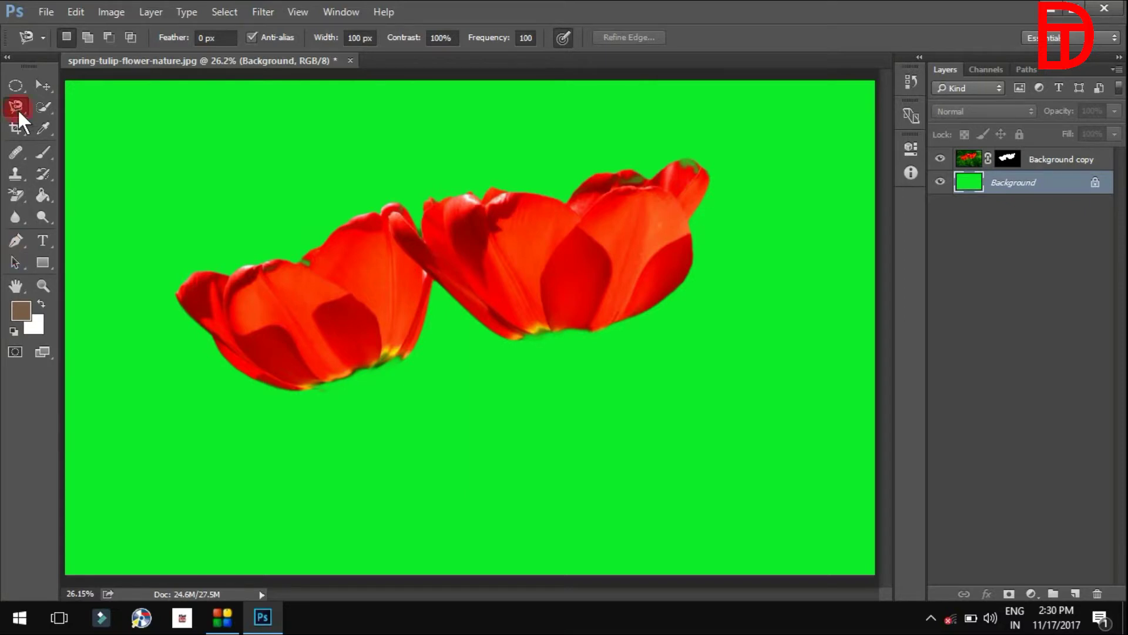
- Reselect the Magnetic Lasso Tool and drag the tulip document tab out into a floating window
{"action": "left_click_drag", "start_coordinate": [41, 84], "coordinate": [90, 112]}
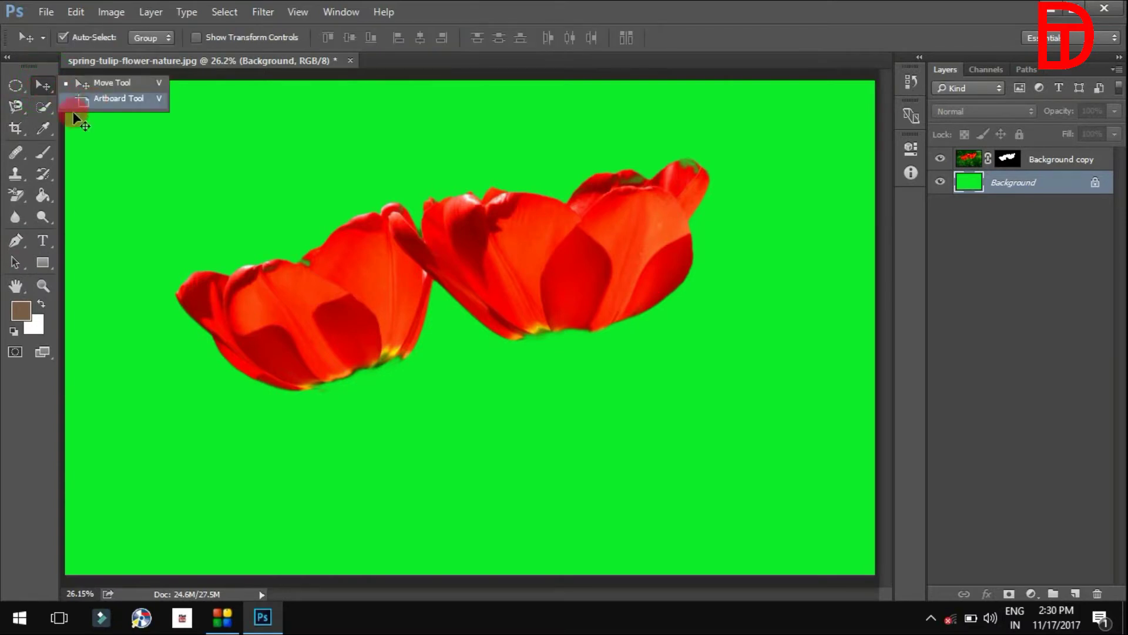
{"action": "left_click_drag", "start_coordinate": [48, 109], "coordinate": [121, 105]}
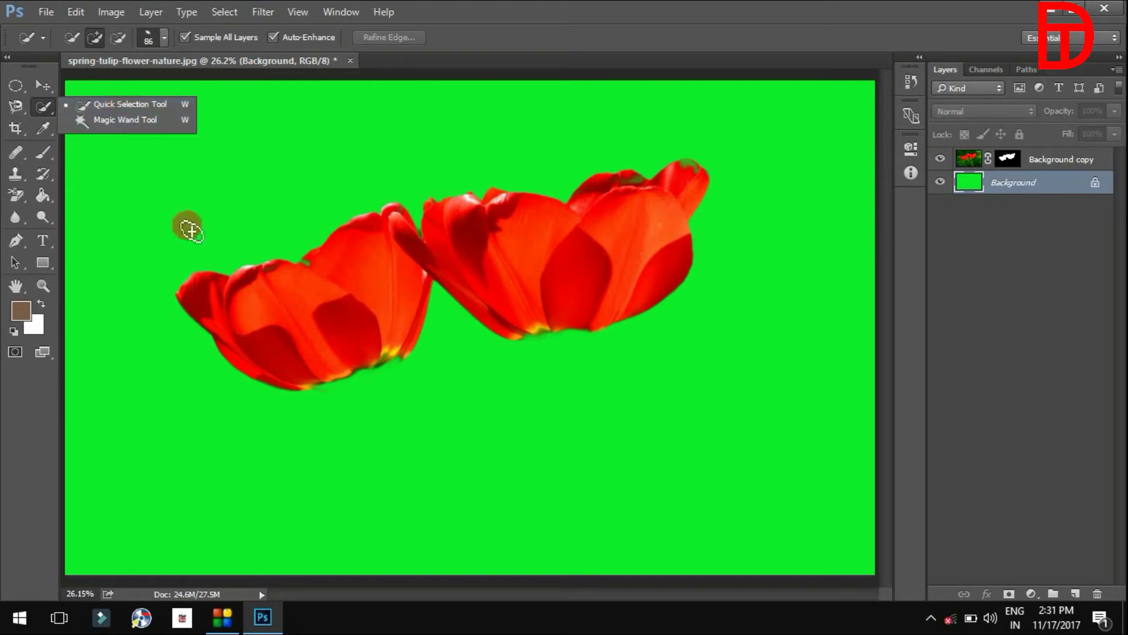
{"action": "left_click", "coordinate": [17, 111]}
{"action": "right_click", "coordinate": [16, 110]}
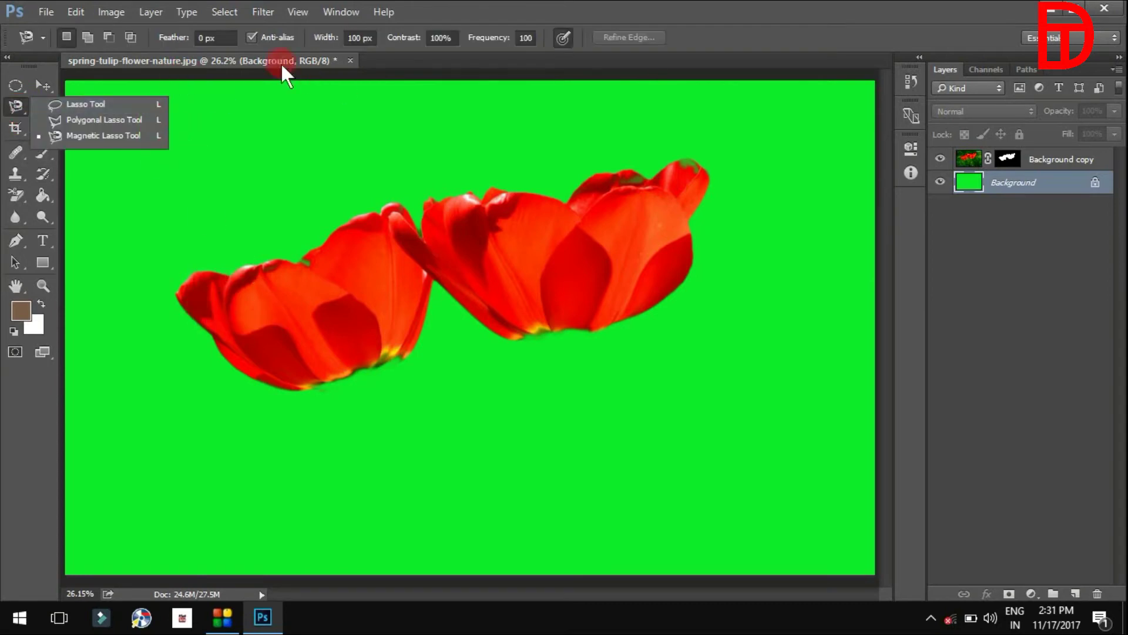
{"action": "mouse_move", "coordinate": [288, 67]}
{"action": "left_mouse_down"}
{"action": "mouse_move", "coordinate": [315, 83]}
{"action": "mouse_move", "coordinate": [333, 73]}
{"action": "left_mouse_up"}
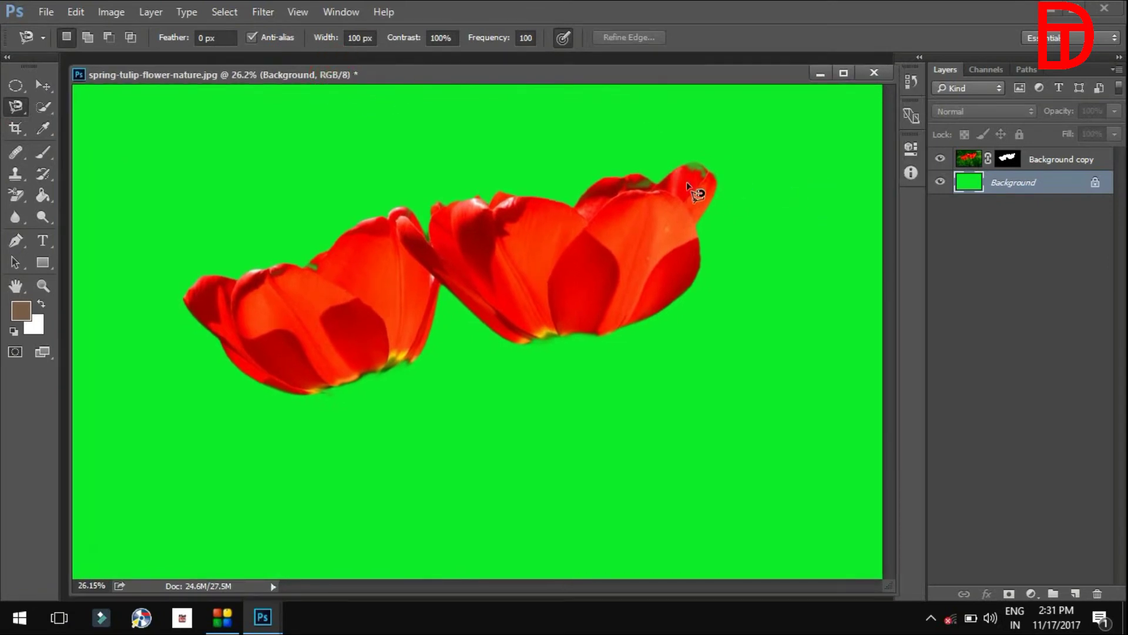